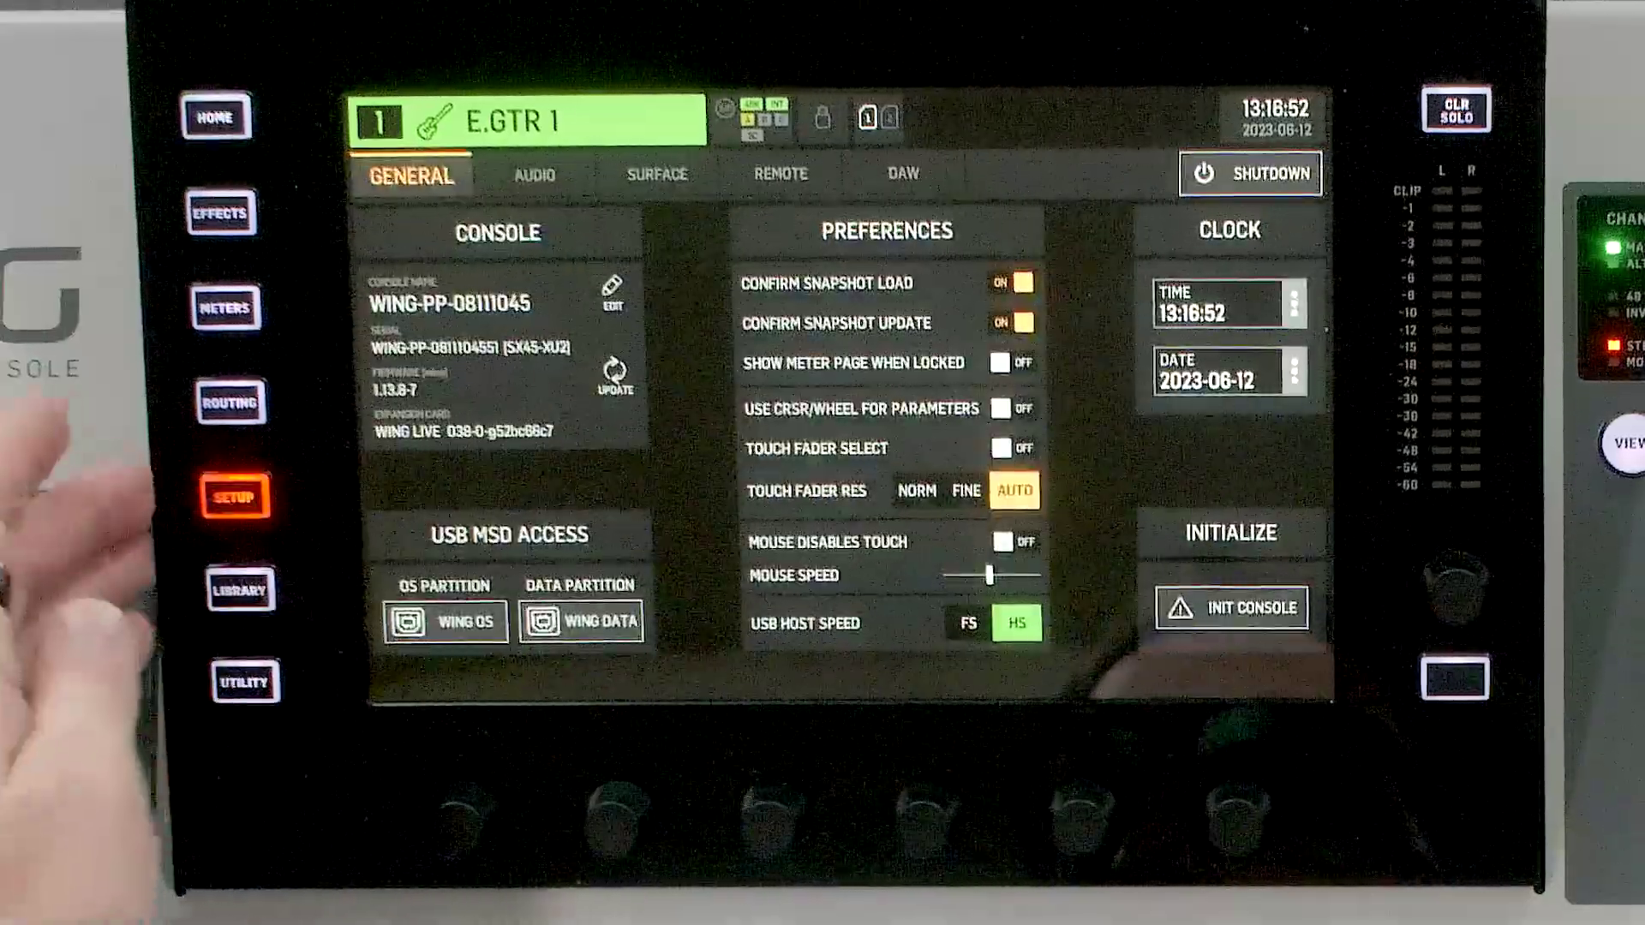
# Show the WING's AUDIO setup page and check the sync source options, keeping Internal.
pyautogui.click(534, 175)
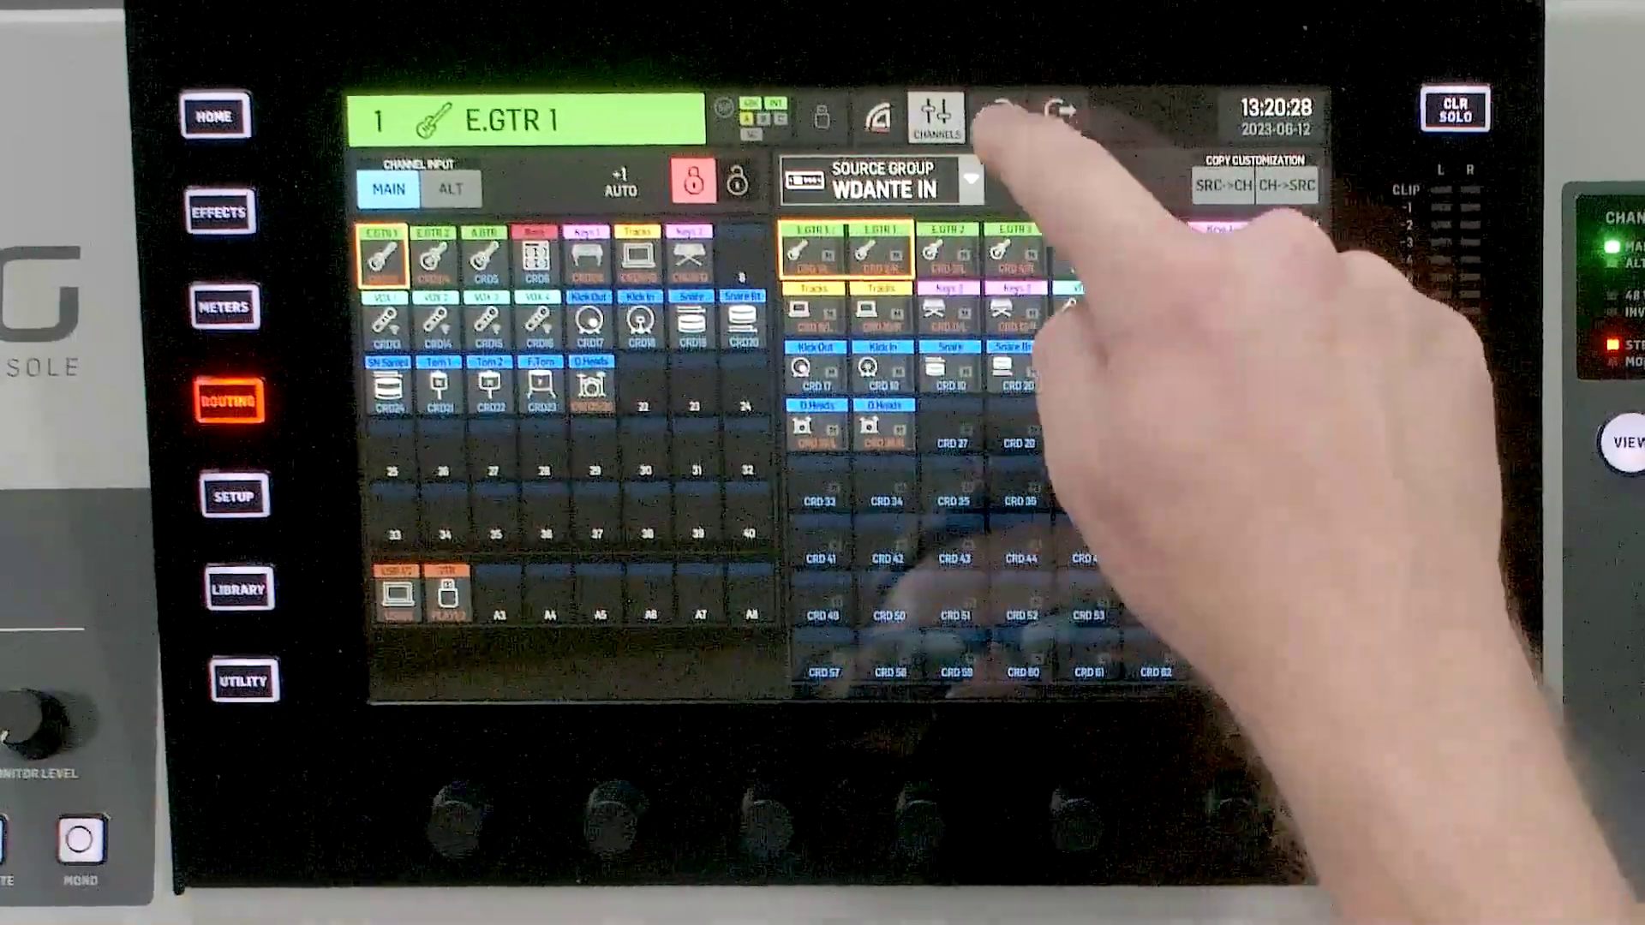
# Switch Routing to the SOURCES view and open the source group list to find WDANTE IN.
pyautogui.click(999, 115)
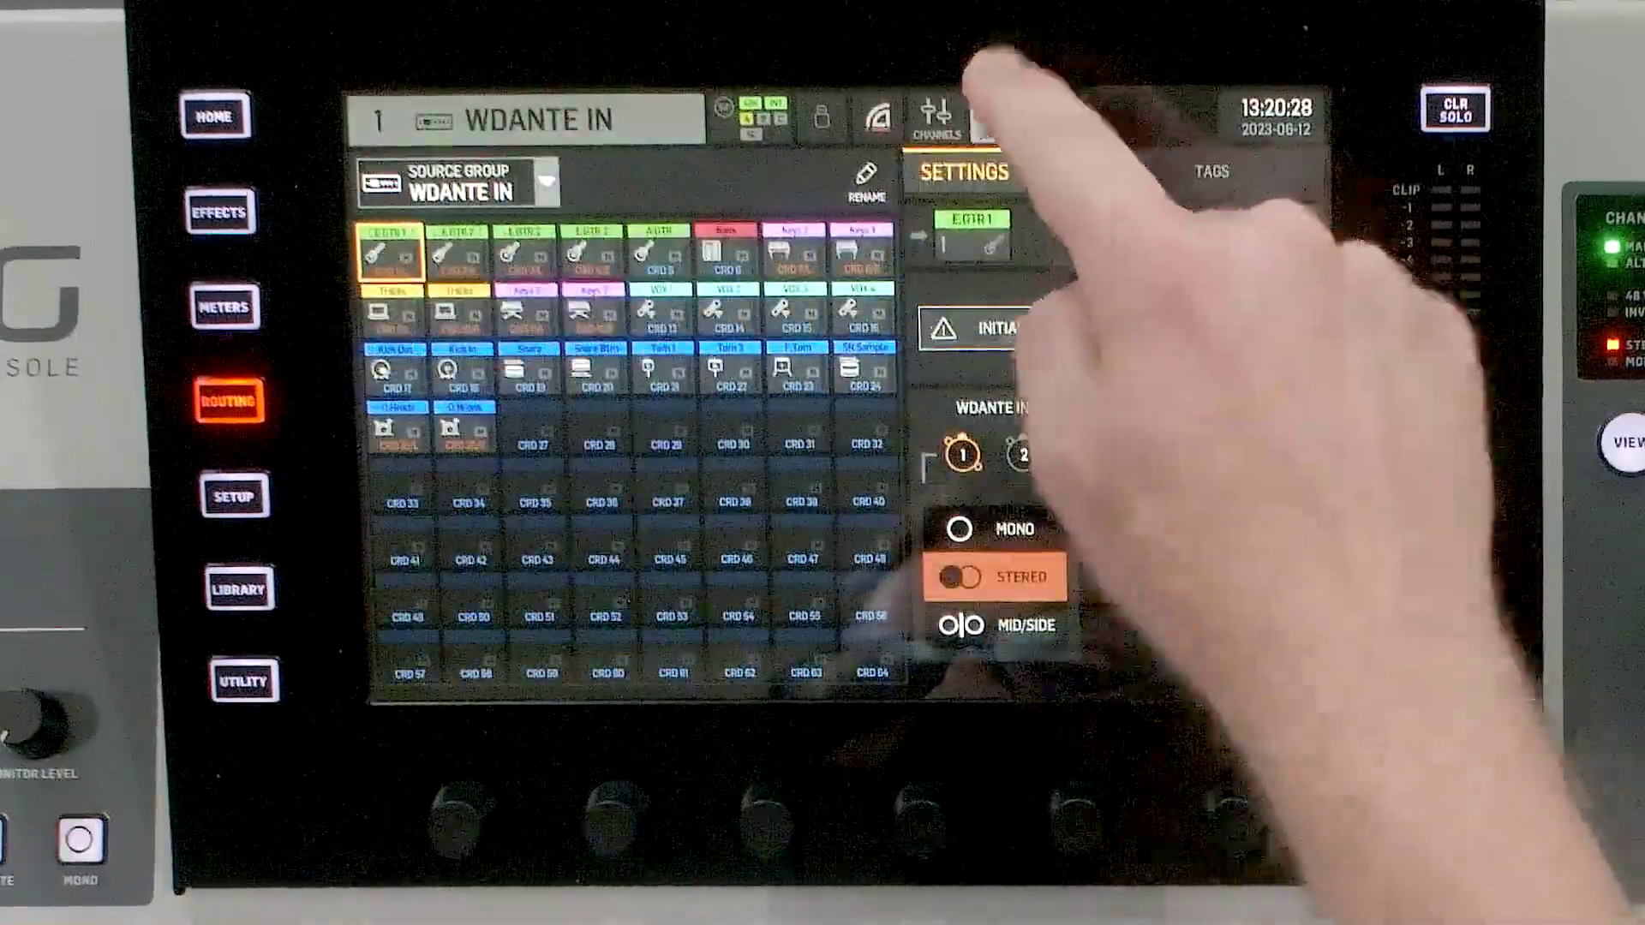
pyautogui.click(514, 193)
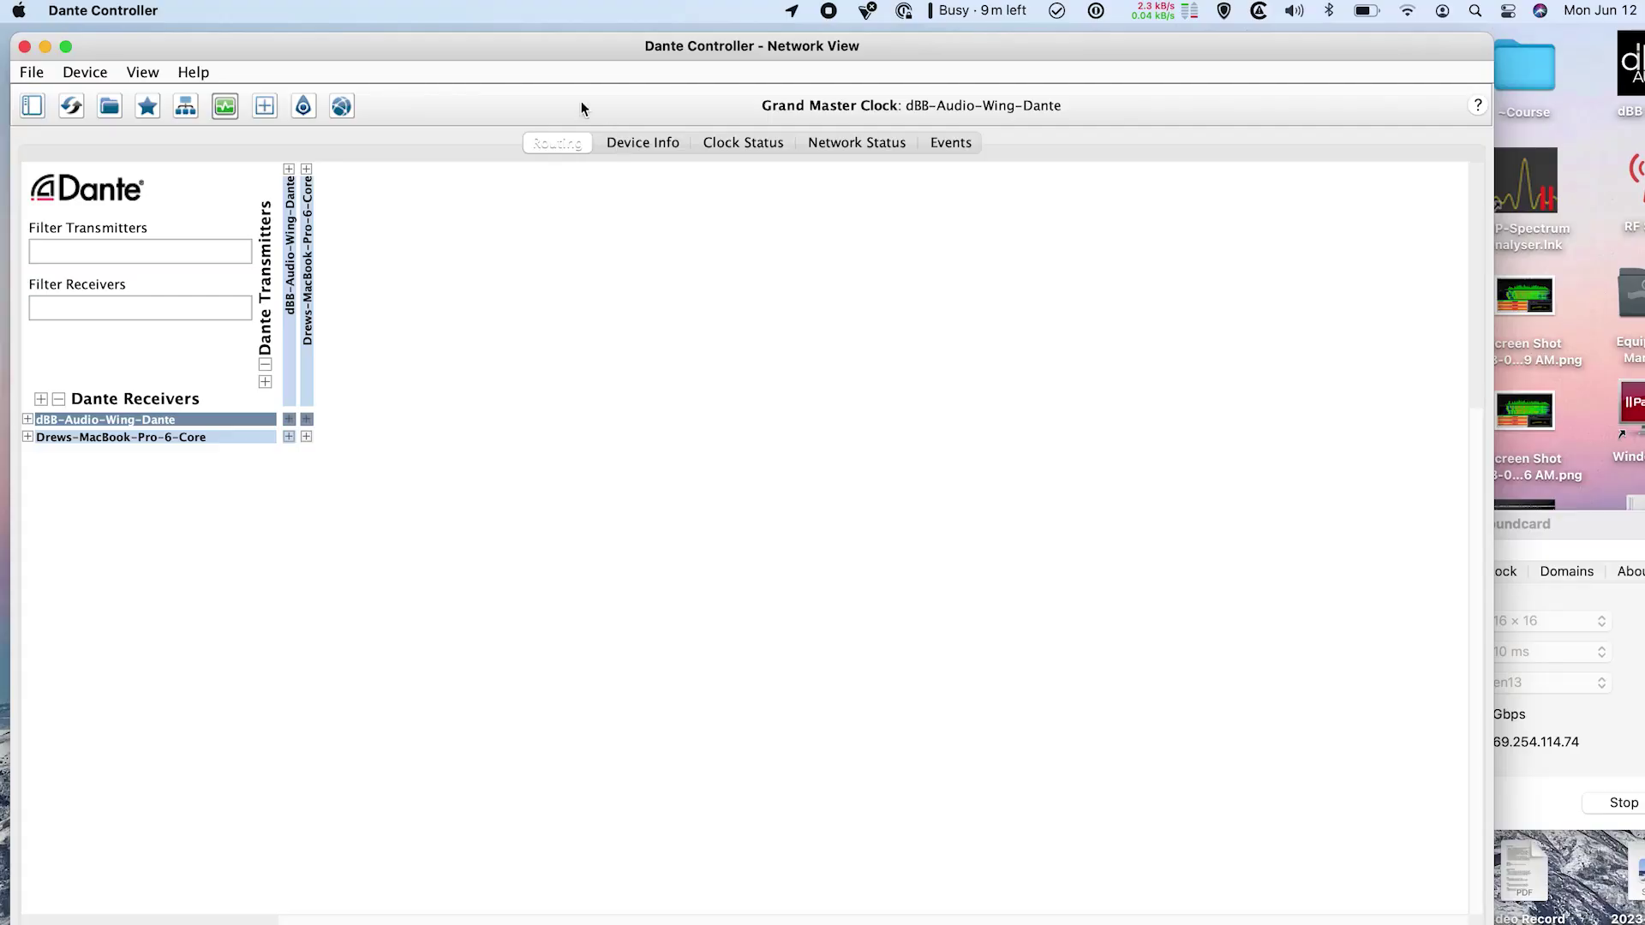
# Open Device View for dBB-Audio-Wing-Dante and display its transmit channels.
pyautogui.moveTo(535, 49); pyautogui.dragTo(542, 48)
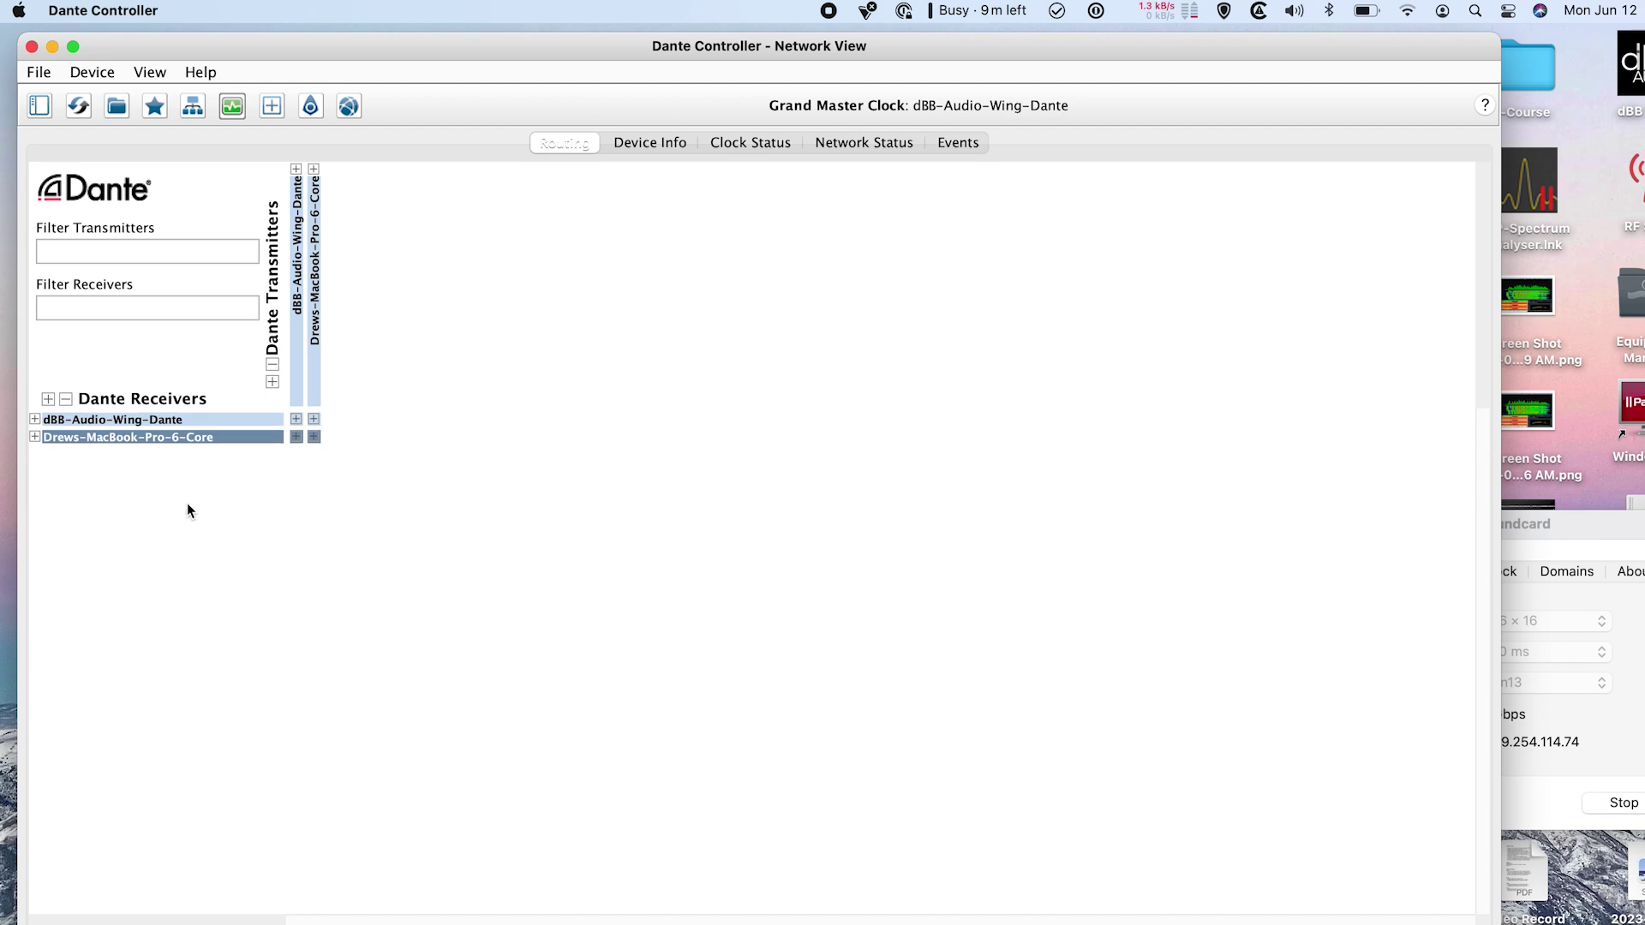
pyautogui.click(100, 72)
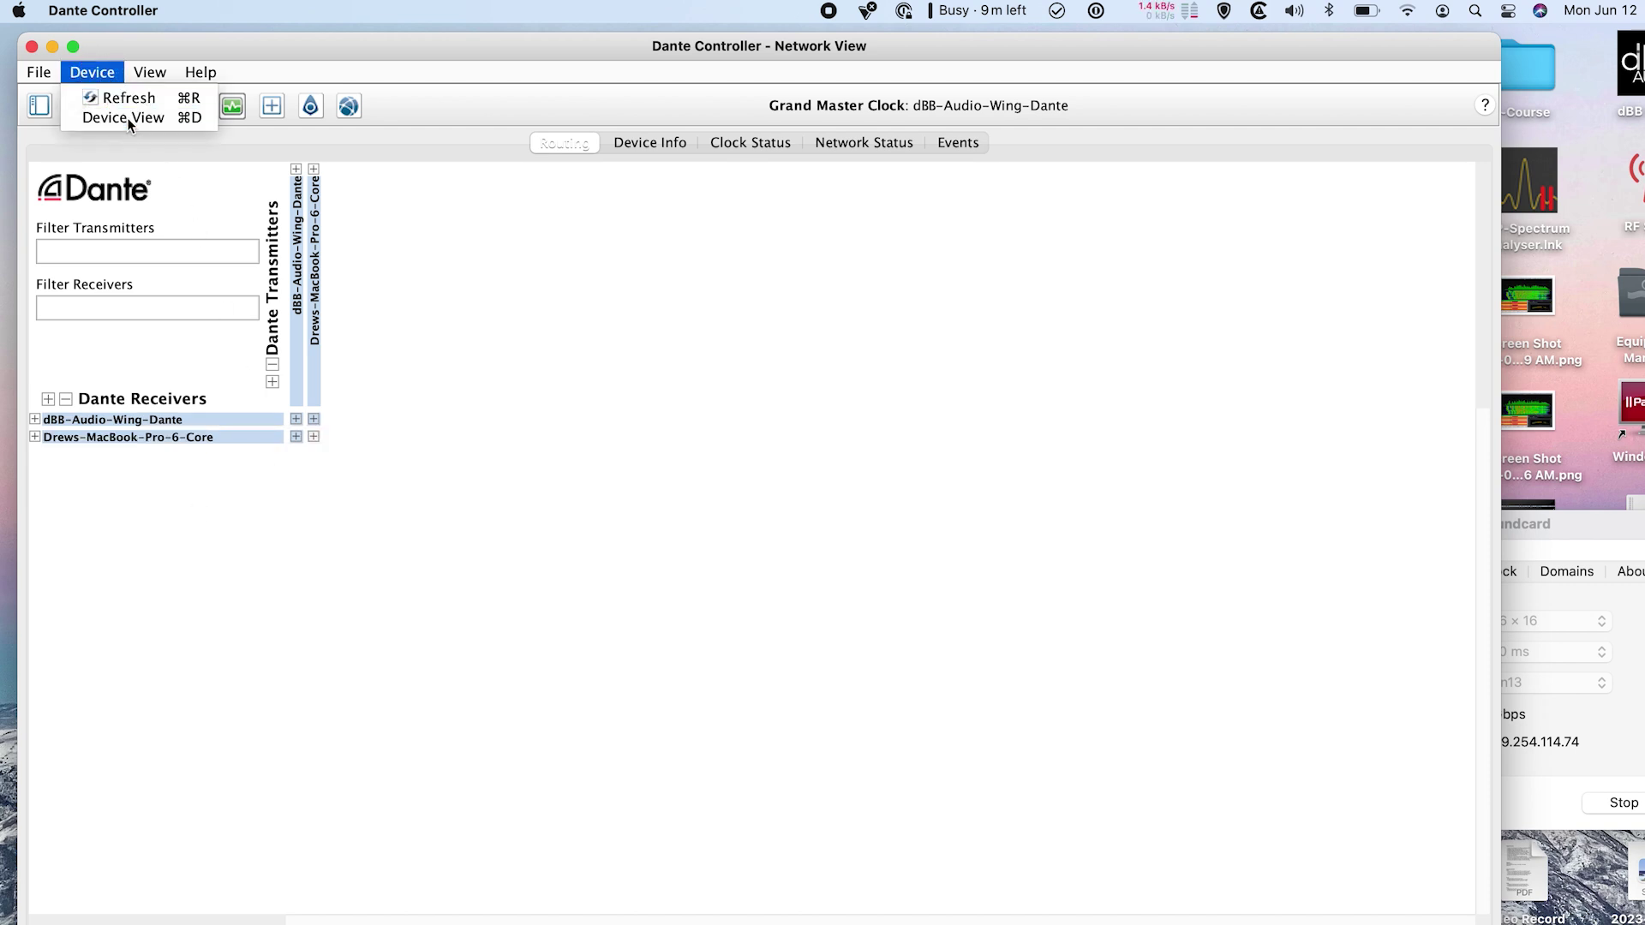
pyautogui.click(127, 117)
pyautogui.click(936, 238)
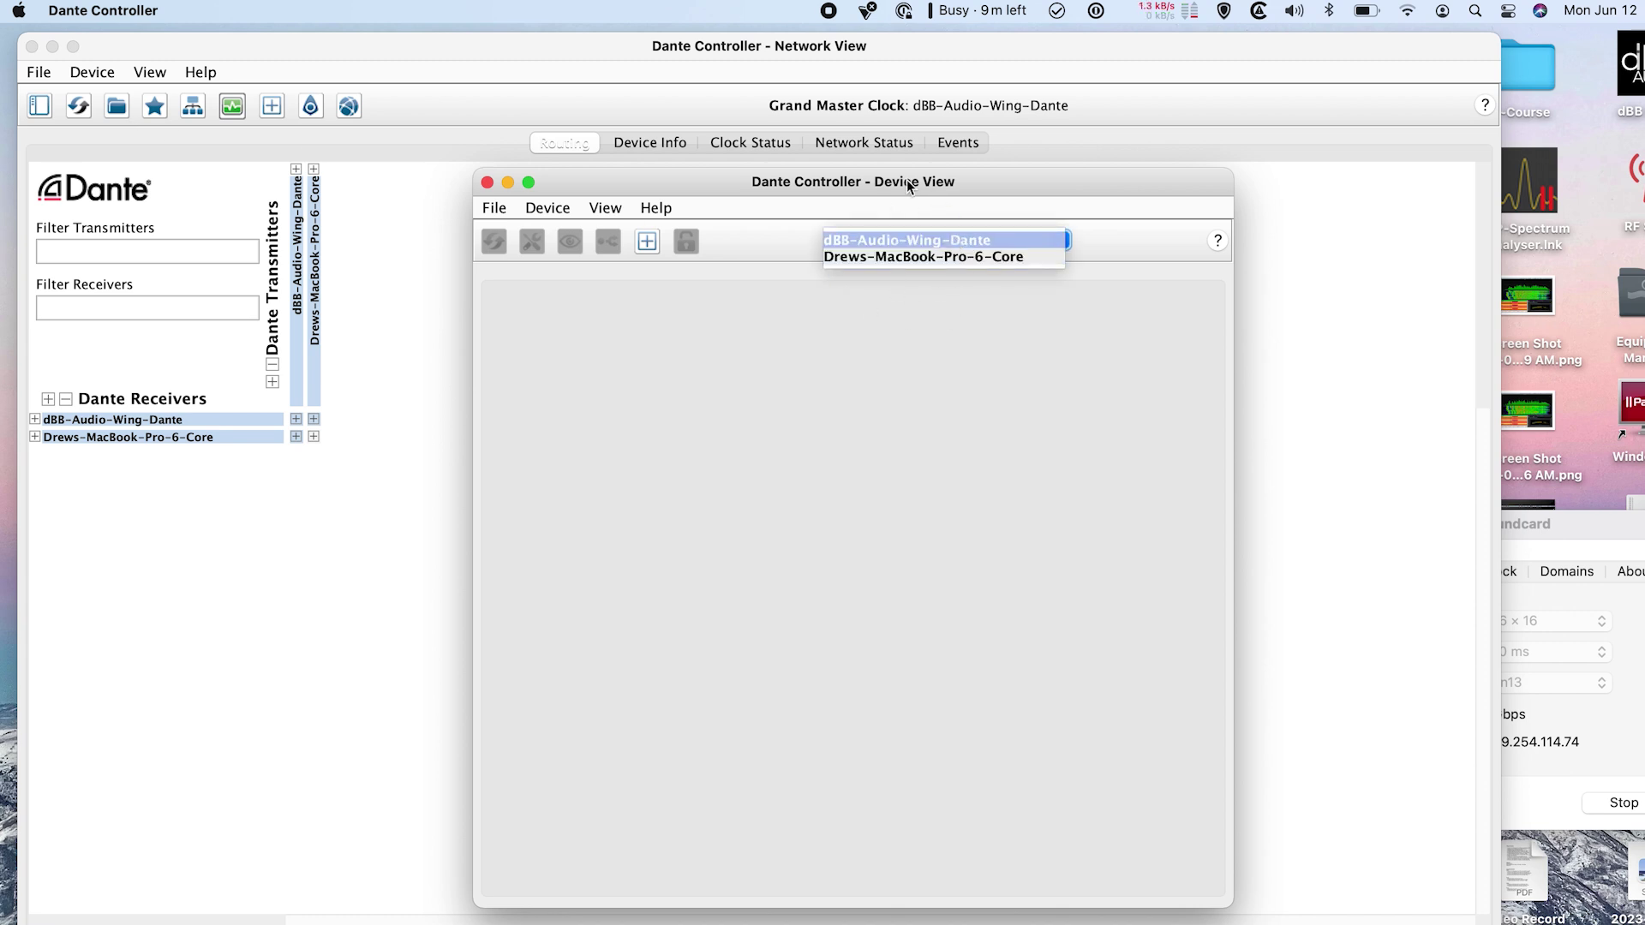
pyautogui.click(876, 239)
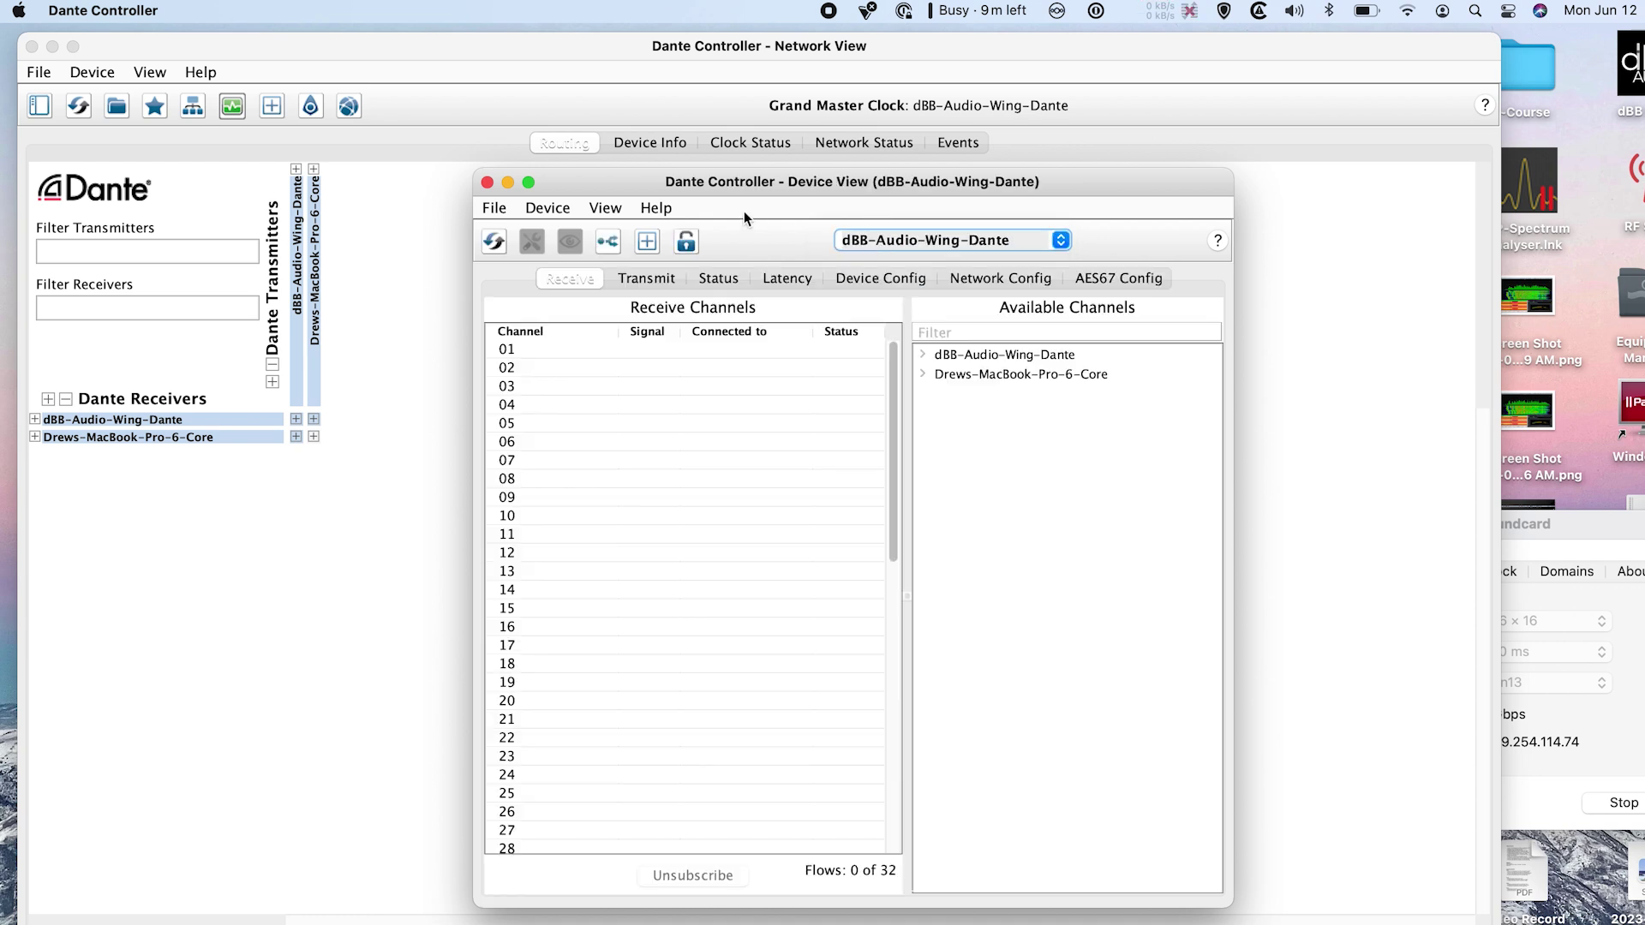
pyautogui.scroll(-10, 552, 425)
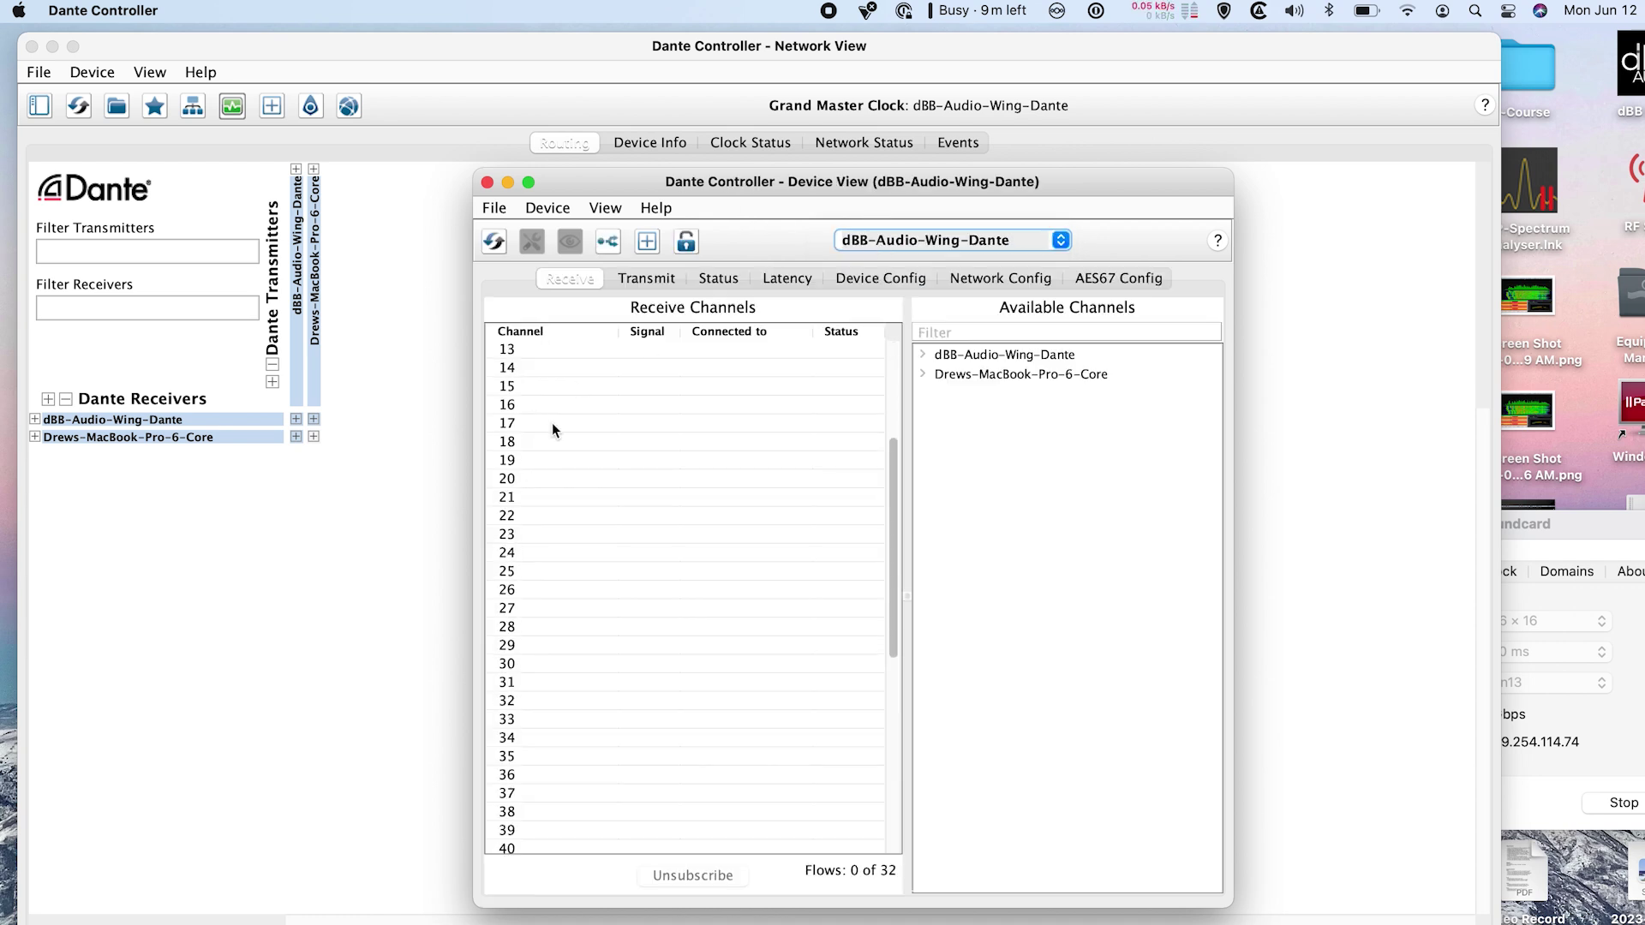
pyautogui.scroll(10, 552, 423)
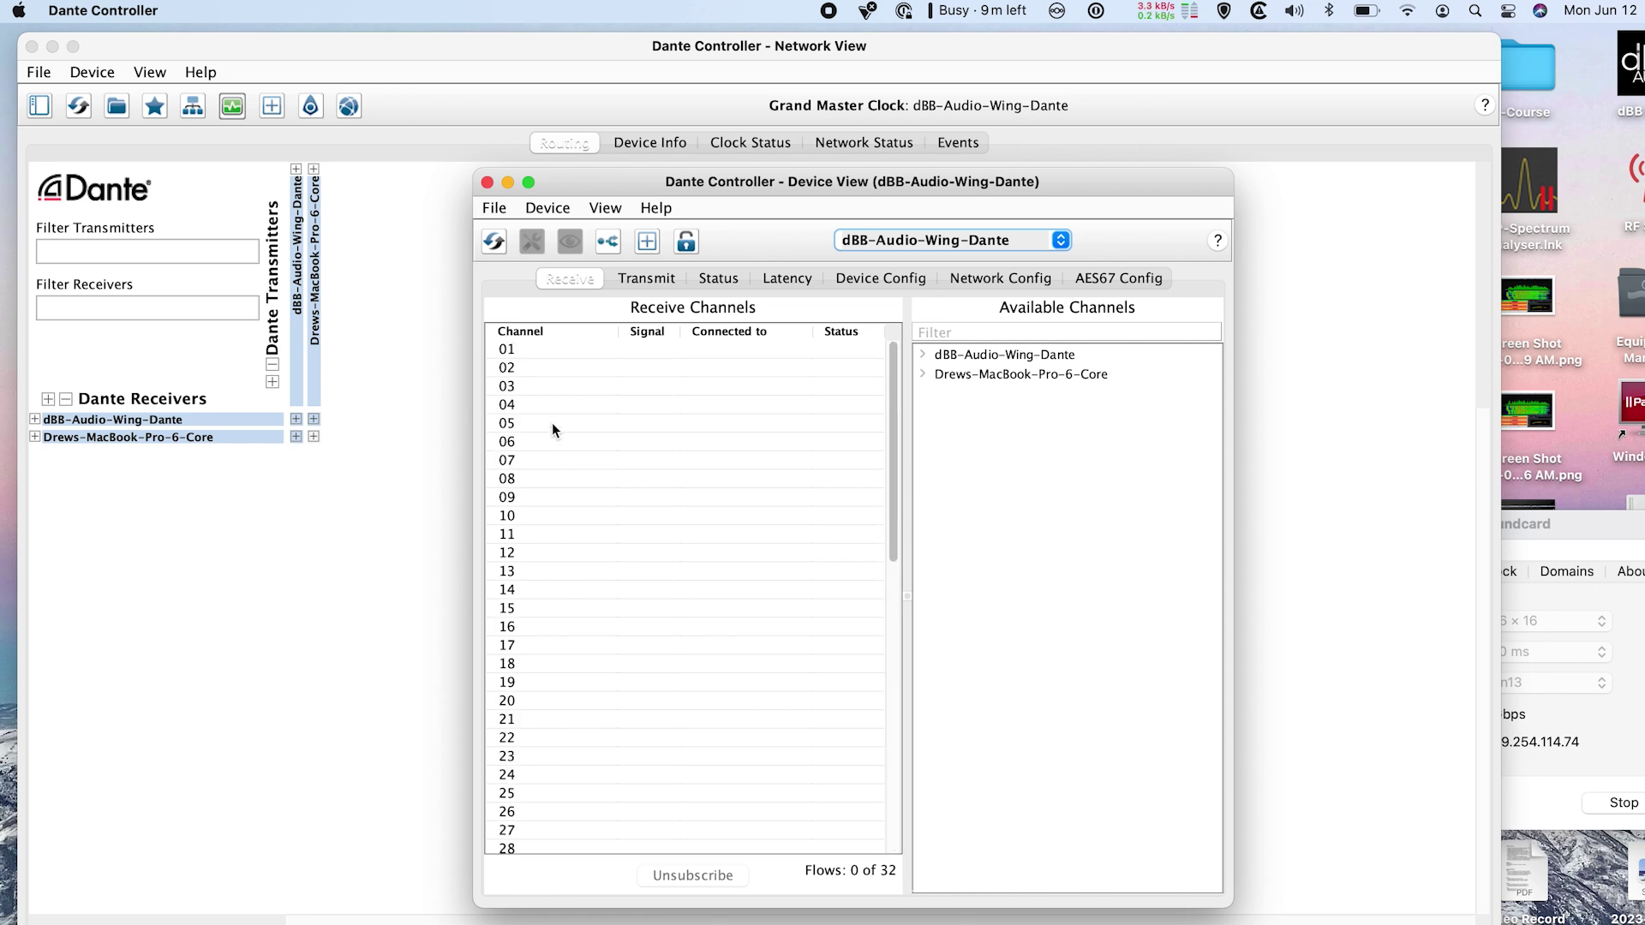
pyautogui.click(634, 277)
# Label WING transmit channel 63 as 'Main L' in the Channel Label column.
pyautogui.scroll(-5, 581, 433)
pyautogui.scroll(-8, 579, 438)
pyautogui.scroll(13, 580, 439)
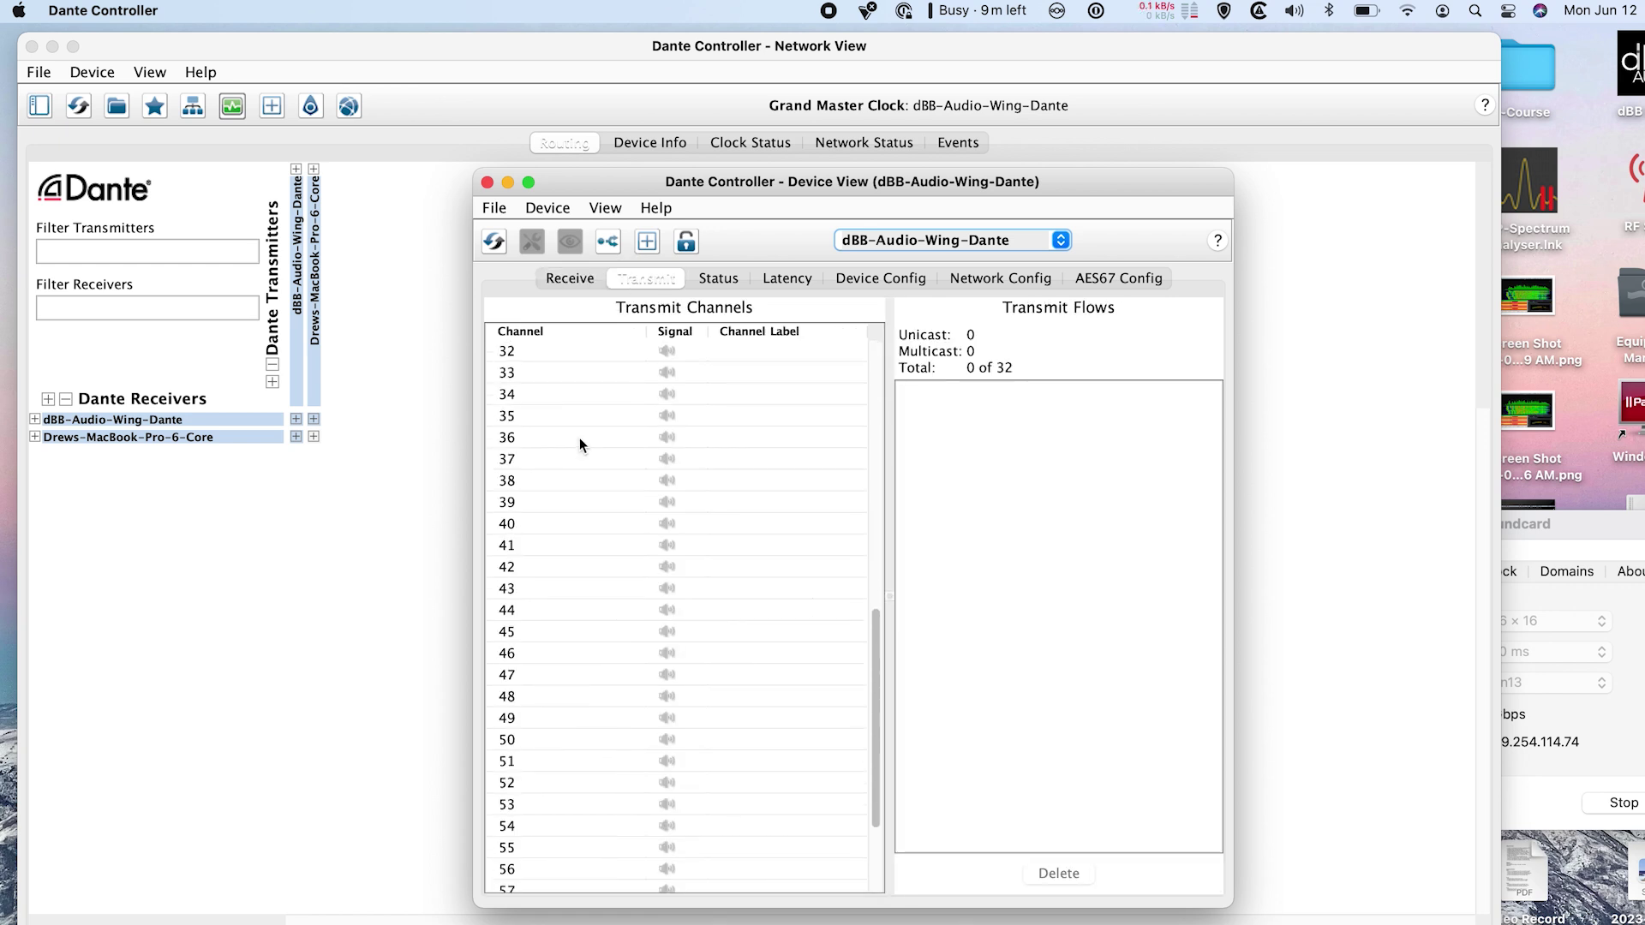
pyautogui.doubleClick(765, 351)
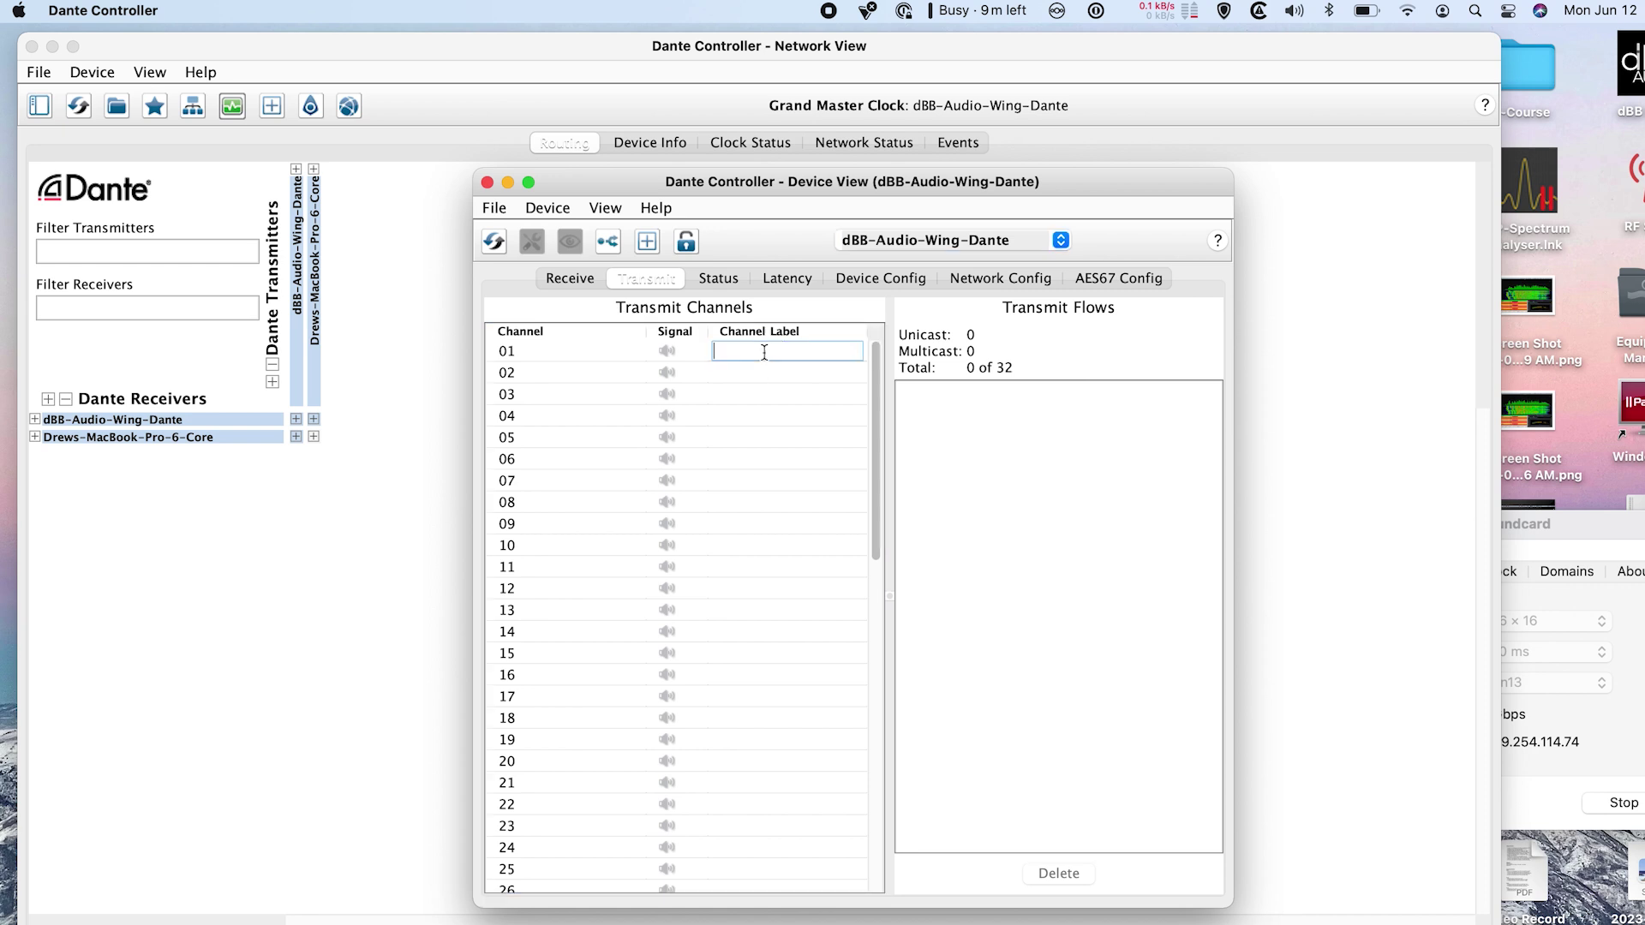
pyautogui.scroll(-1, 761, 480)
pyautogui.scroll(-10, 758, 527)
pyautogui.doubleClick(736, 860)
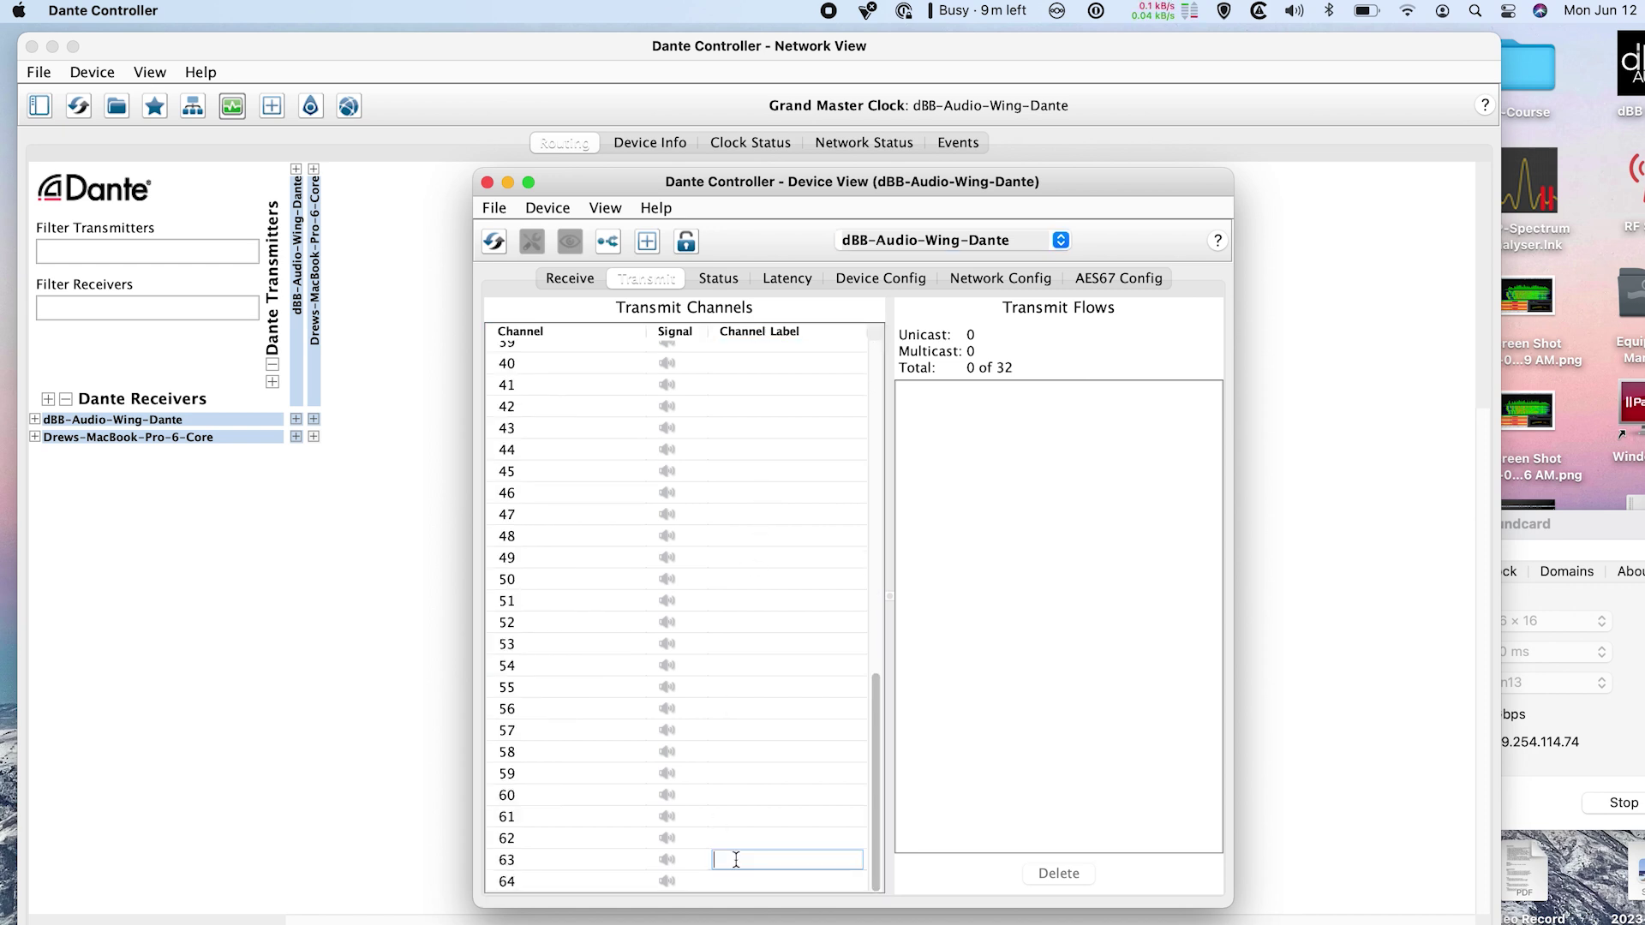
pyautogui.write('Main L')
pyautogui.press('Return')
pyautogui.scroll(-10, 790, 822)
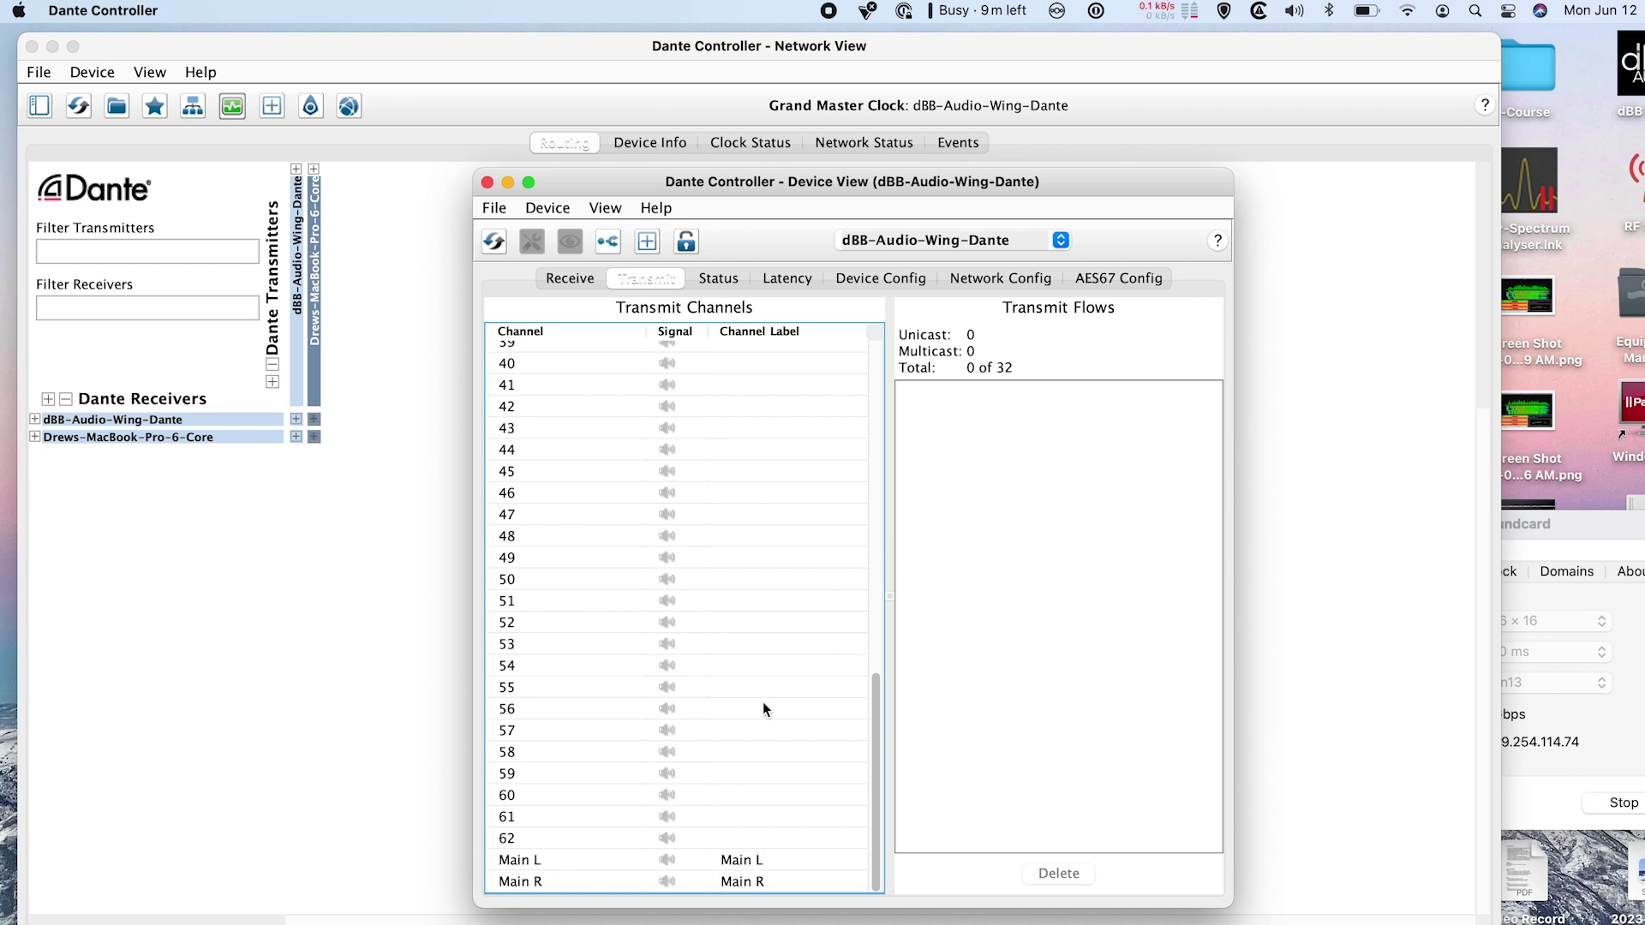
pyautogui.scroll(10, 763, 708)
# Check the WING card's Status and Latency pages, ending on Device Config with 48k and 1.0 msec latency.
pyautogui.click(718, 279)
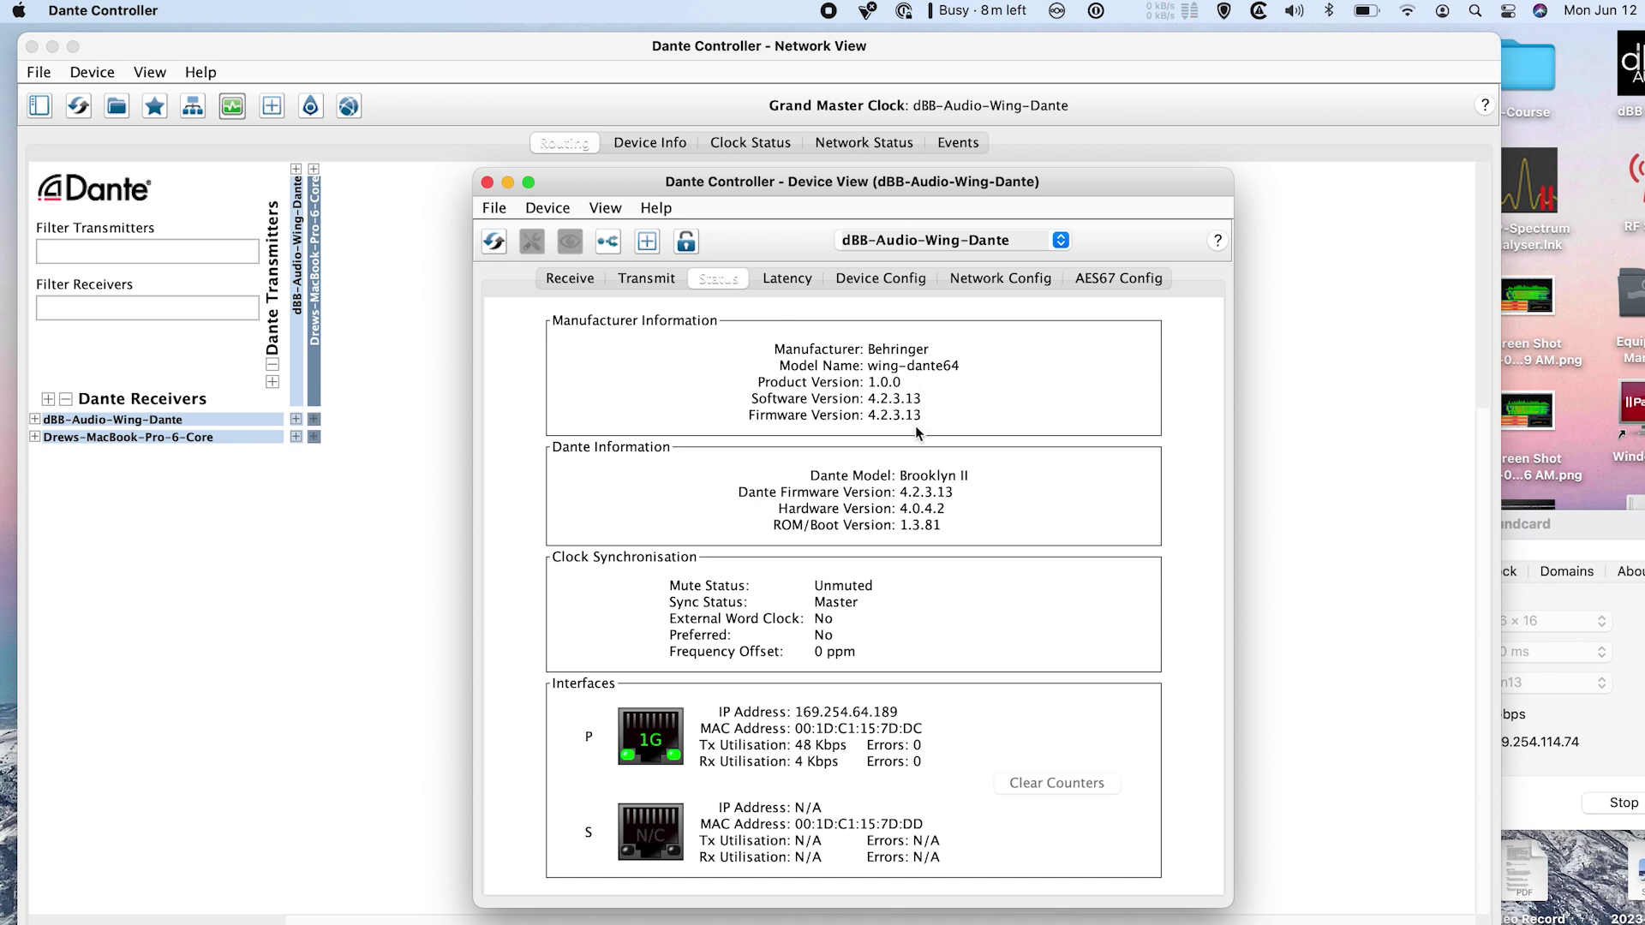
pyautogui.click(790, 279)
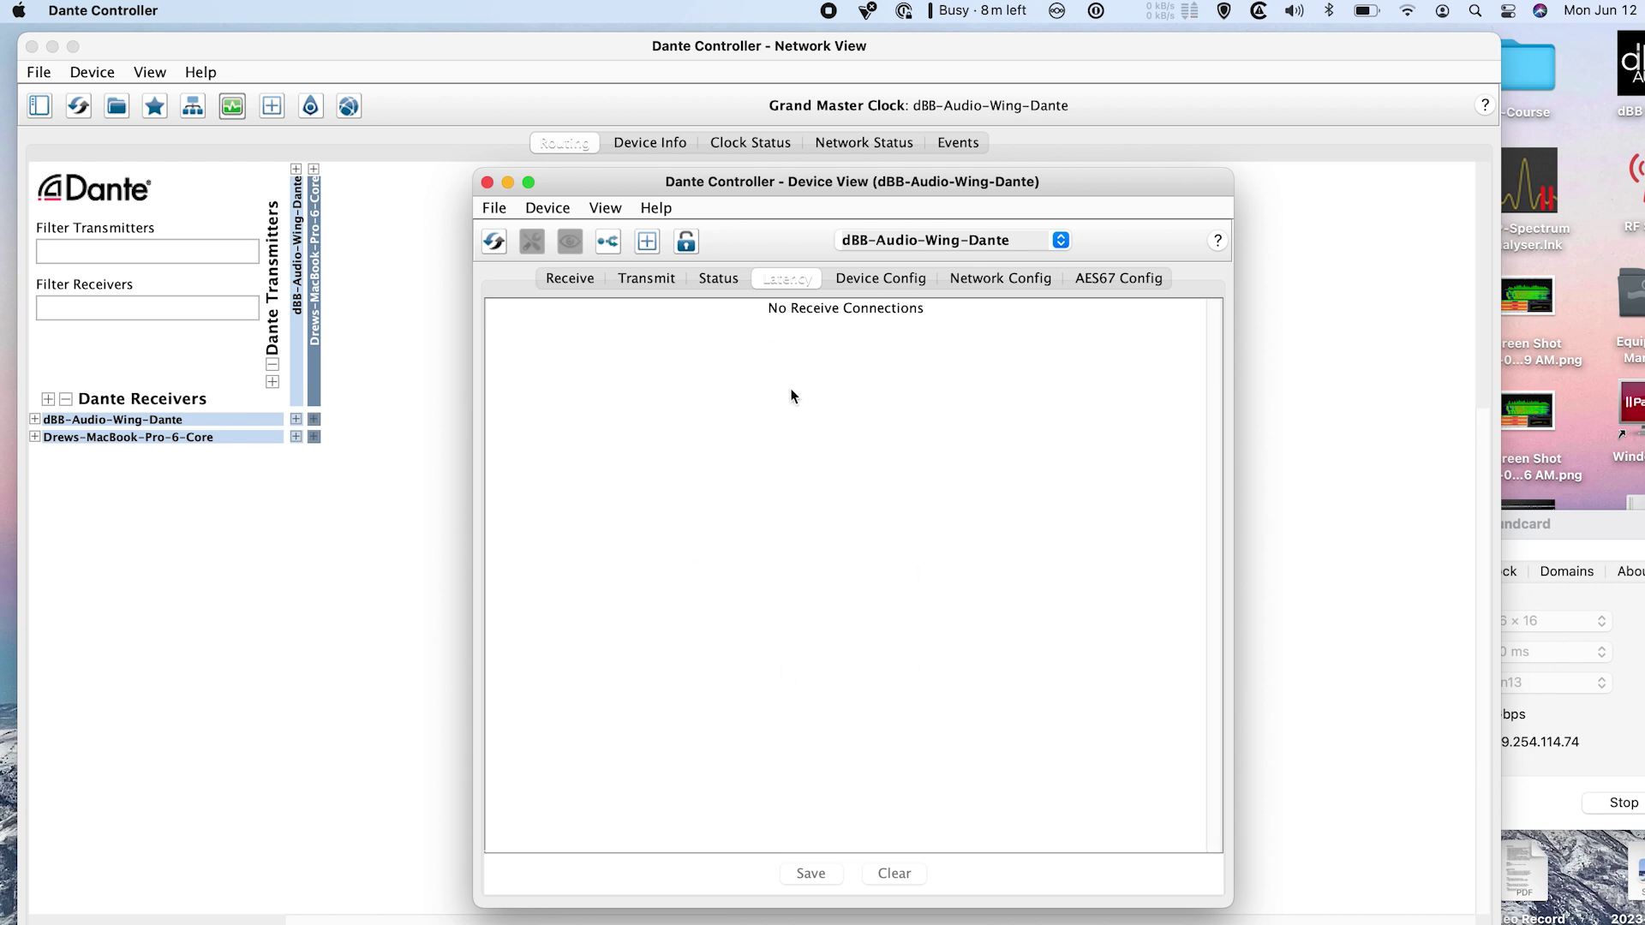
pyautogui.click(892, 279)
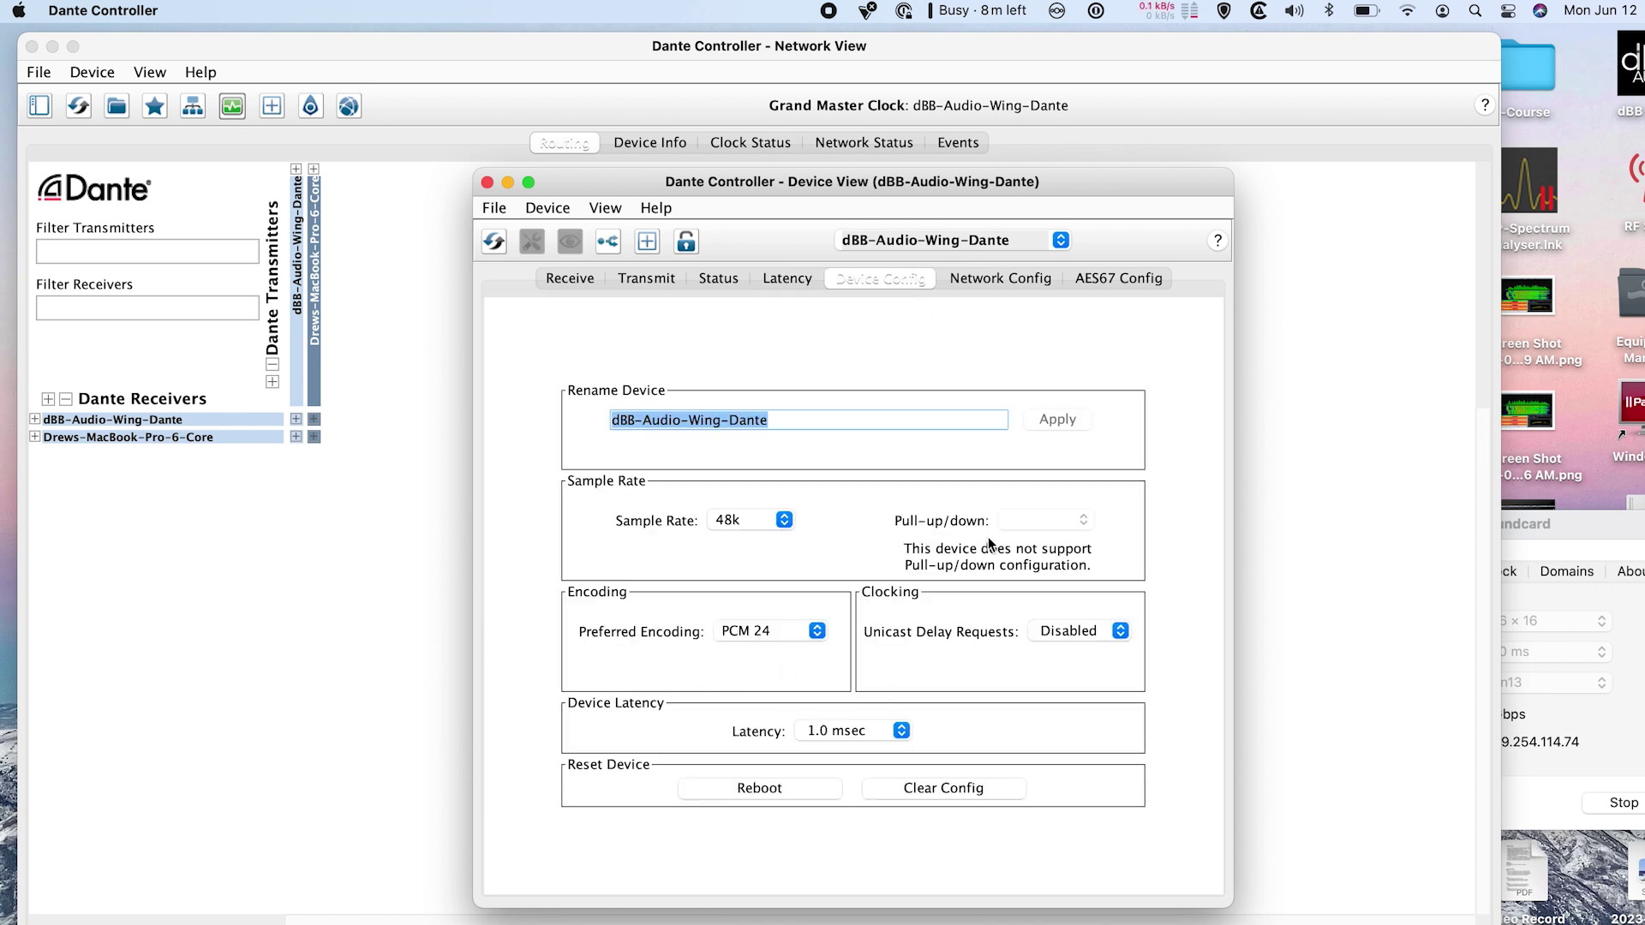
# On the card's Network Config page, open the new switch configuration choices, currently Redundant.
pyautogui.click(813, 423)
pyautogui.click(826, 424)
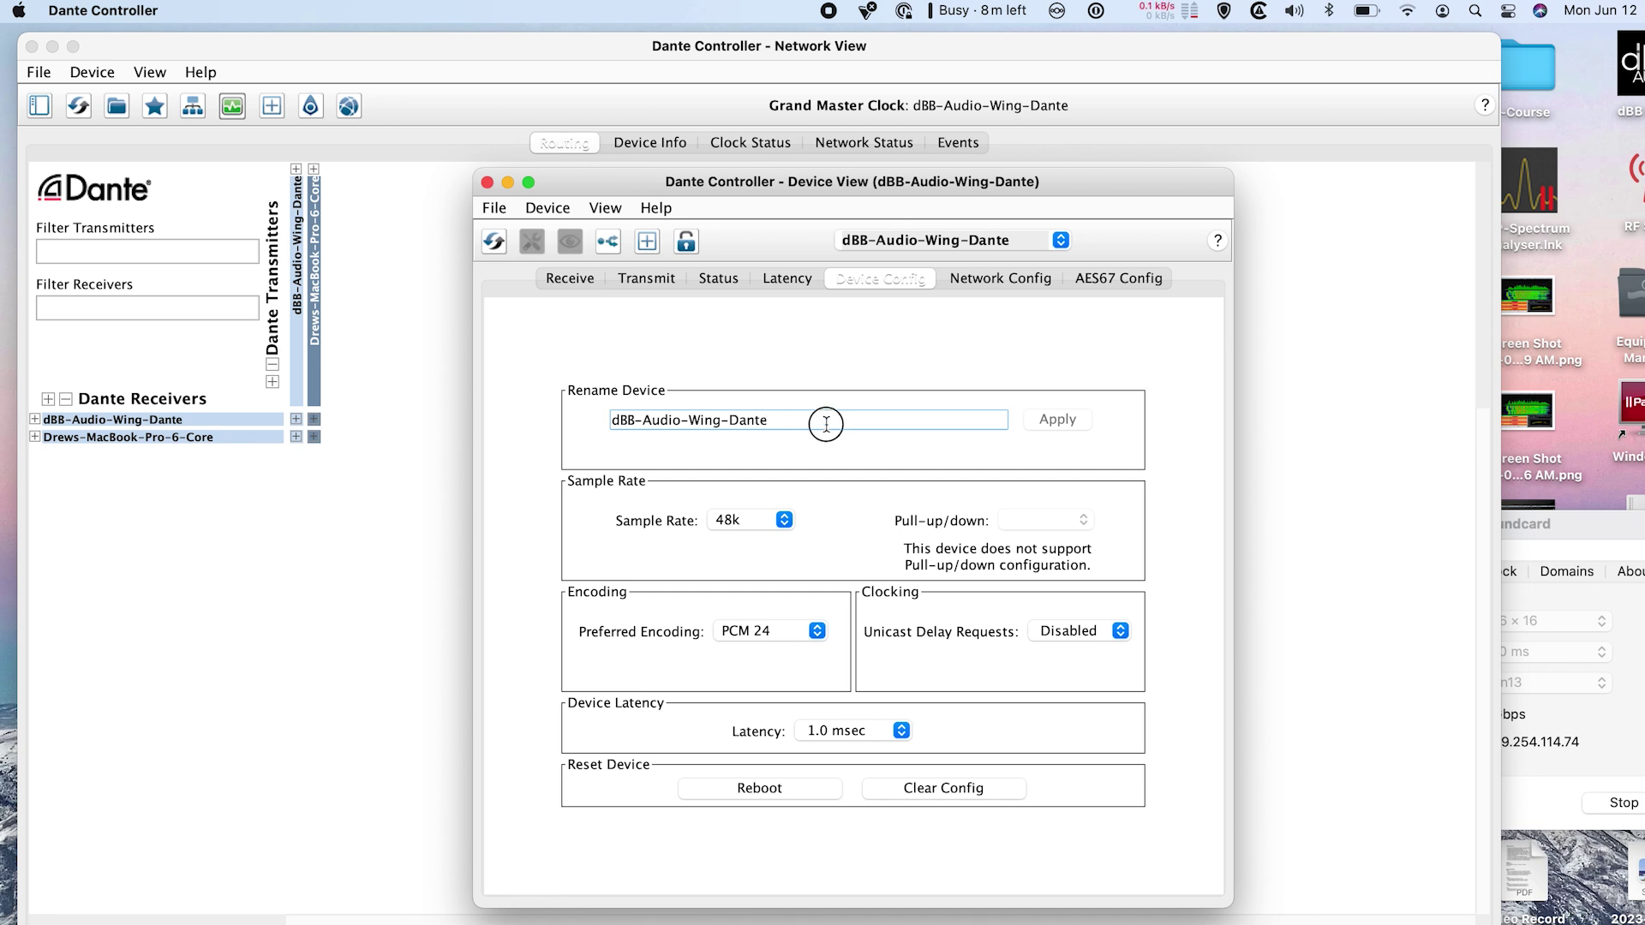
pyautogui.click(545, 397)
pyautogui.click(1023, 280)
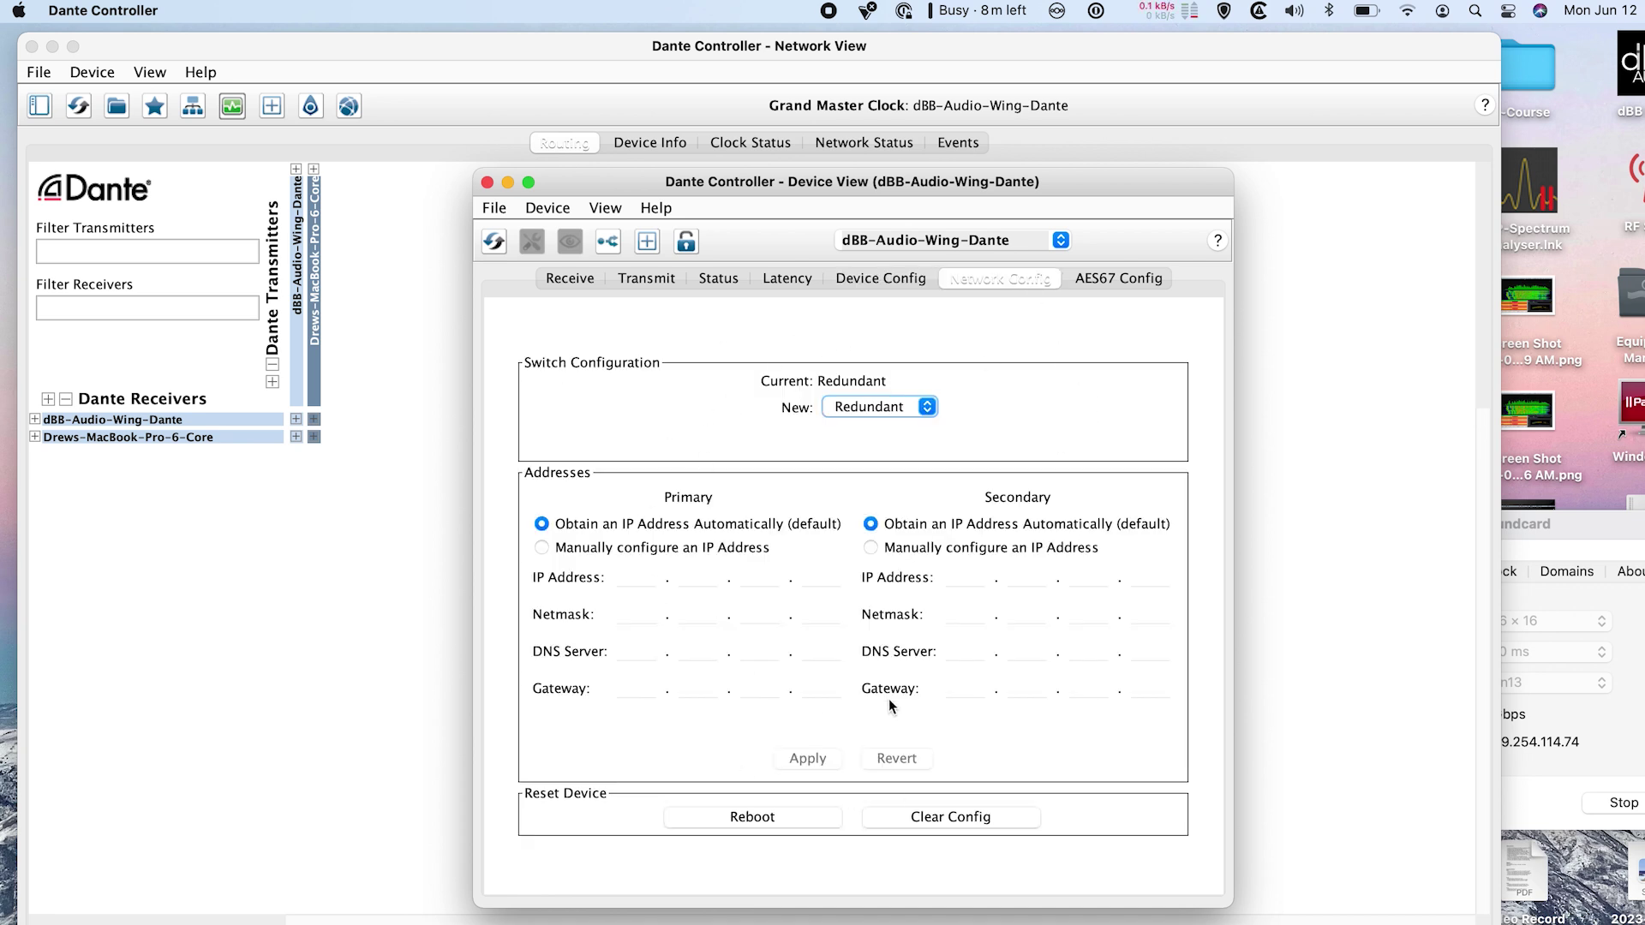
pyautogui.click(917, 412)
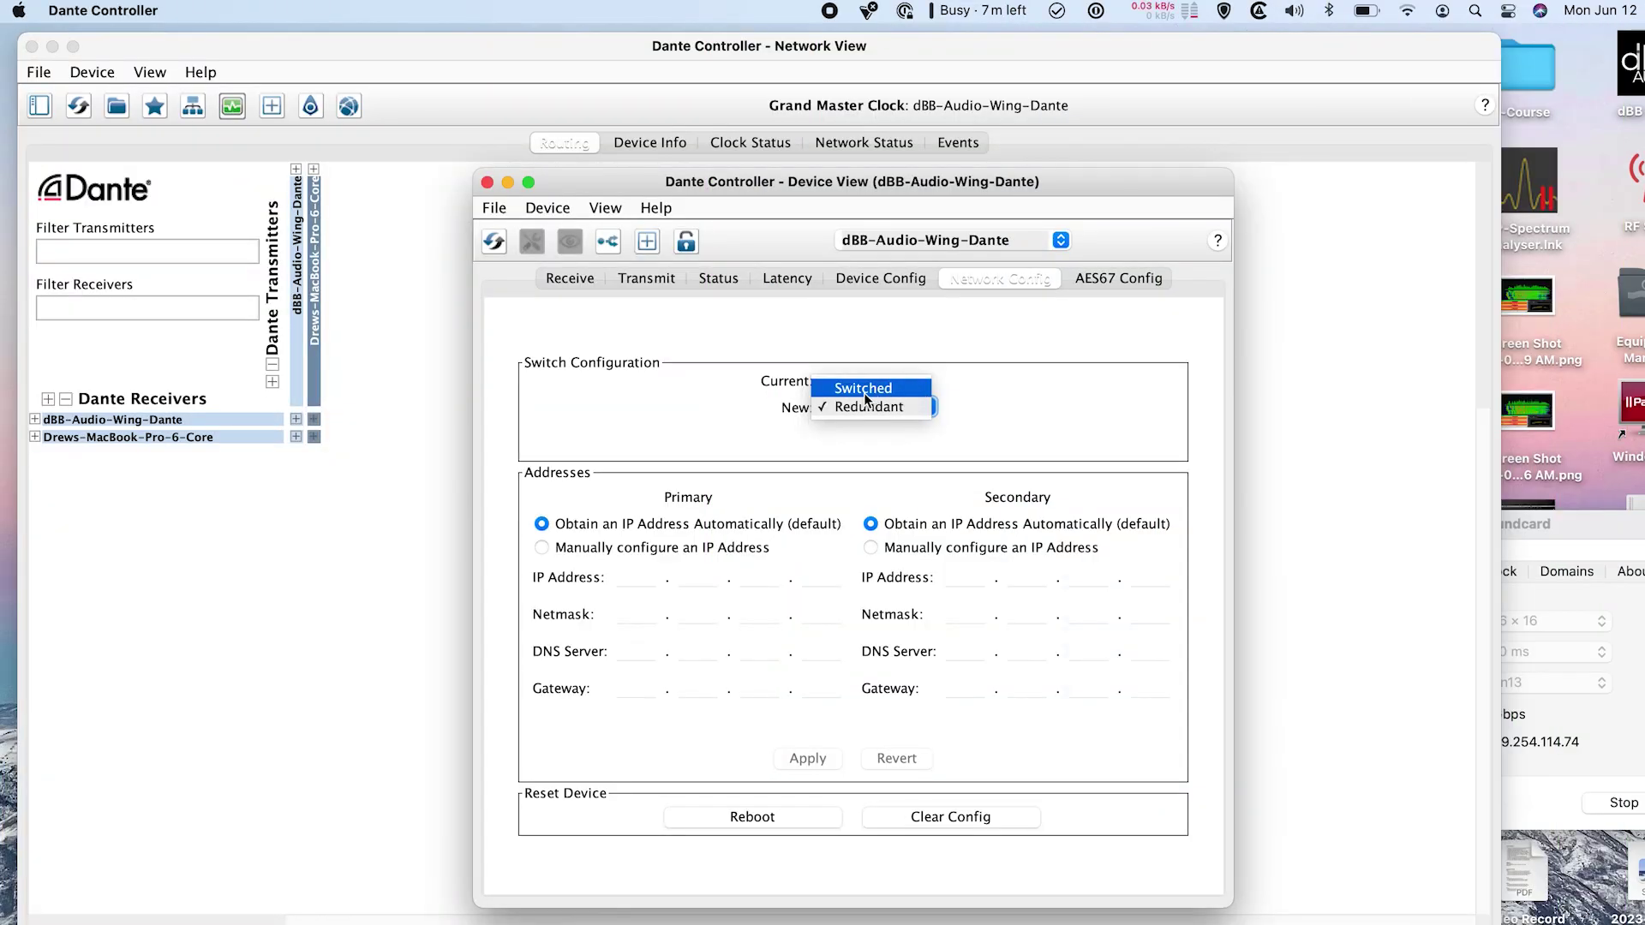
# Set dBB-Audio-Wing-Dante to Switched mode, confirm, and reboot the card.
pyautogui.click(864, 390)
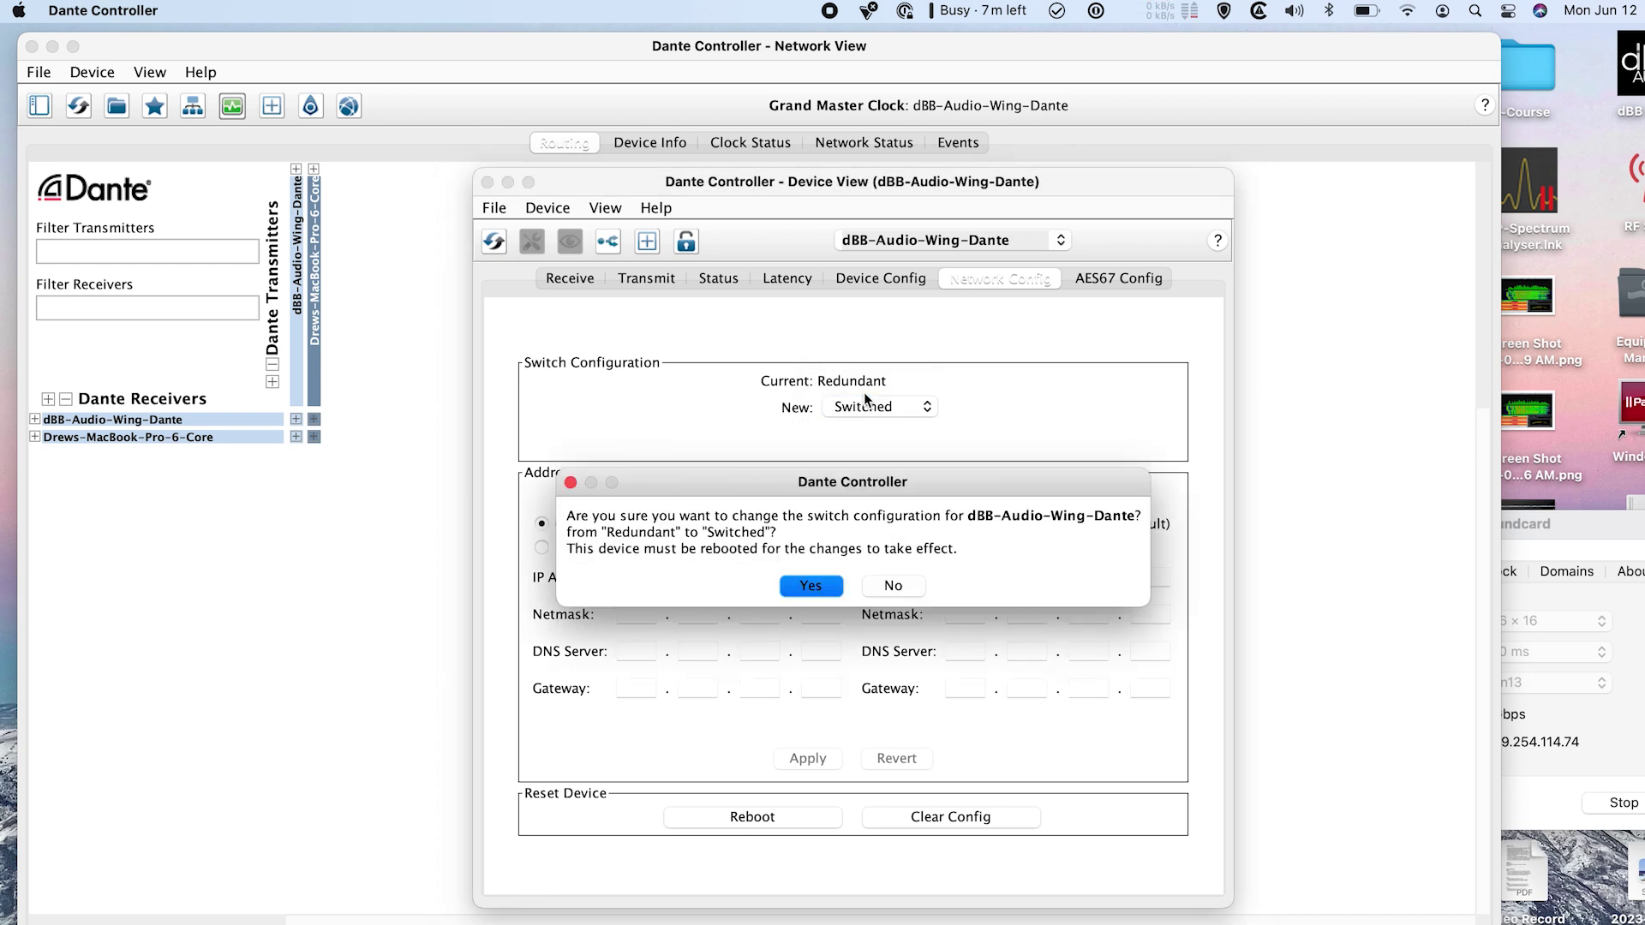
pyautogui.click(811, 587)
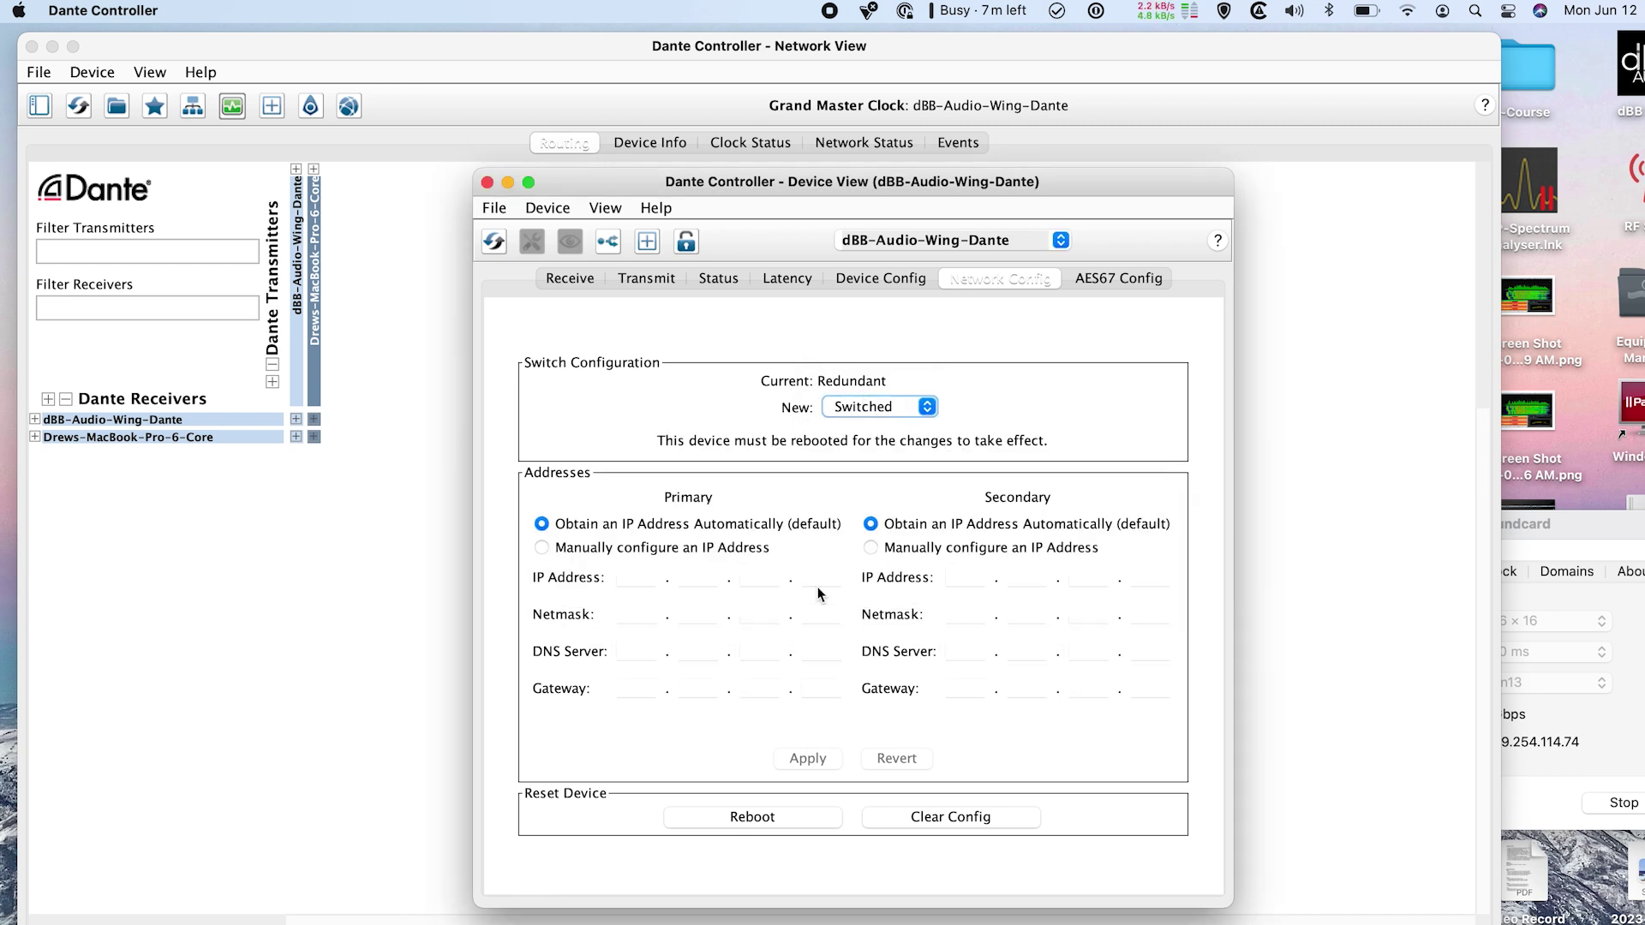
pyautogui.click(775, 818)
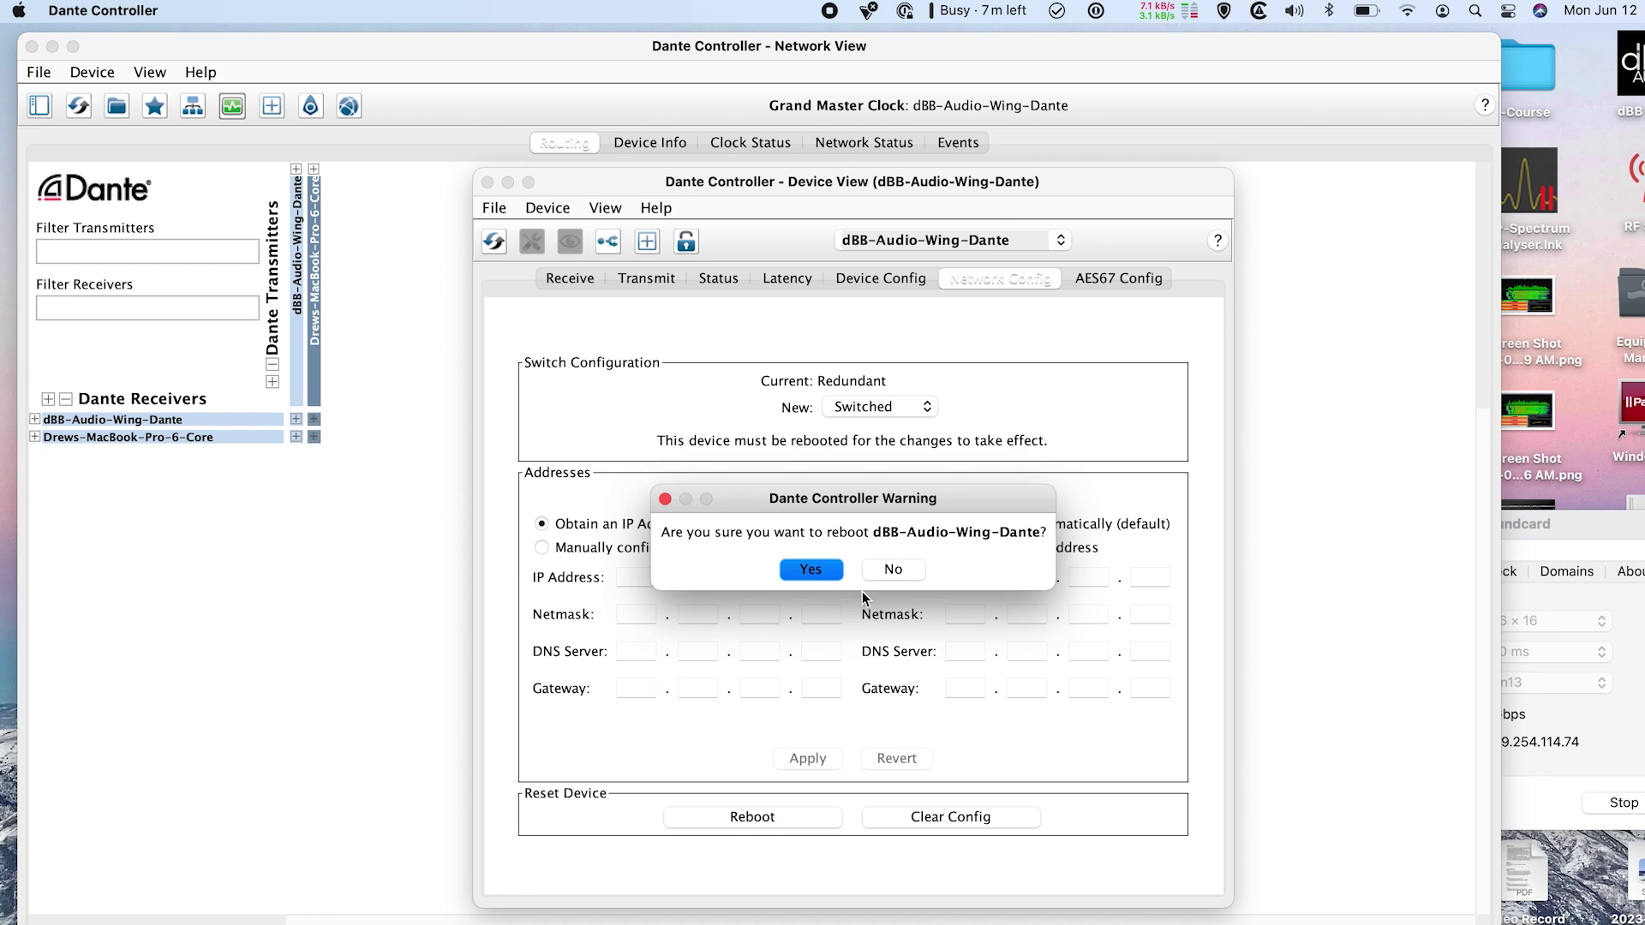
pyautogui.click(810, 570)
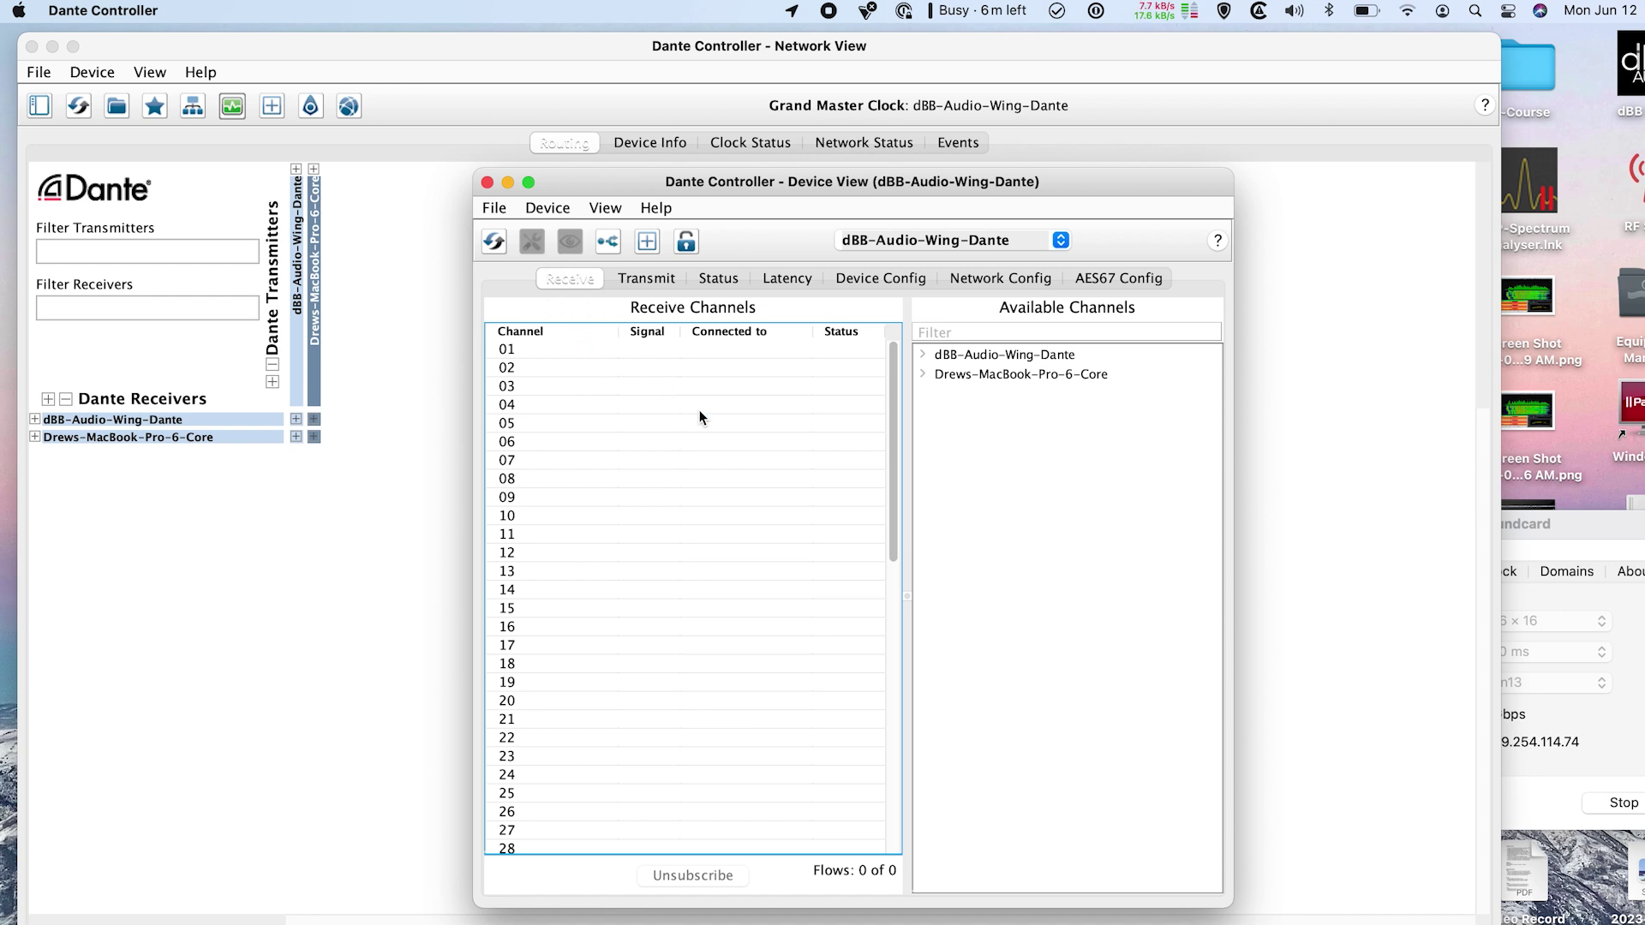
# Subscribe WING receive channels 01–02 to Drews-MacBook-Pro-6-Core channels 01 and 02.
pyautogui.scroll(-10, 699, 417)
pyautogui.scroll(10, 699, 418)
pyautogui.click(923, 375)
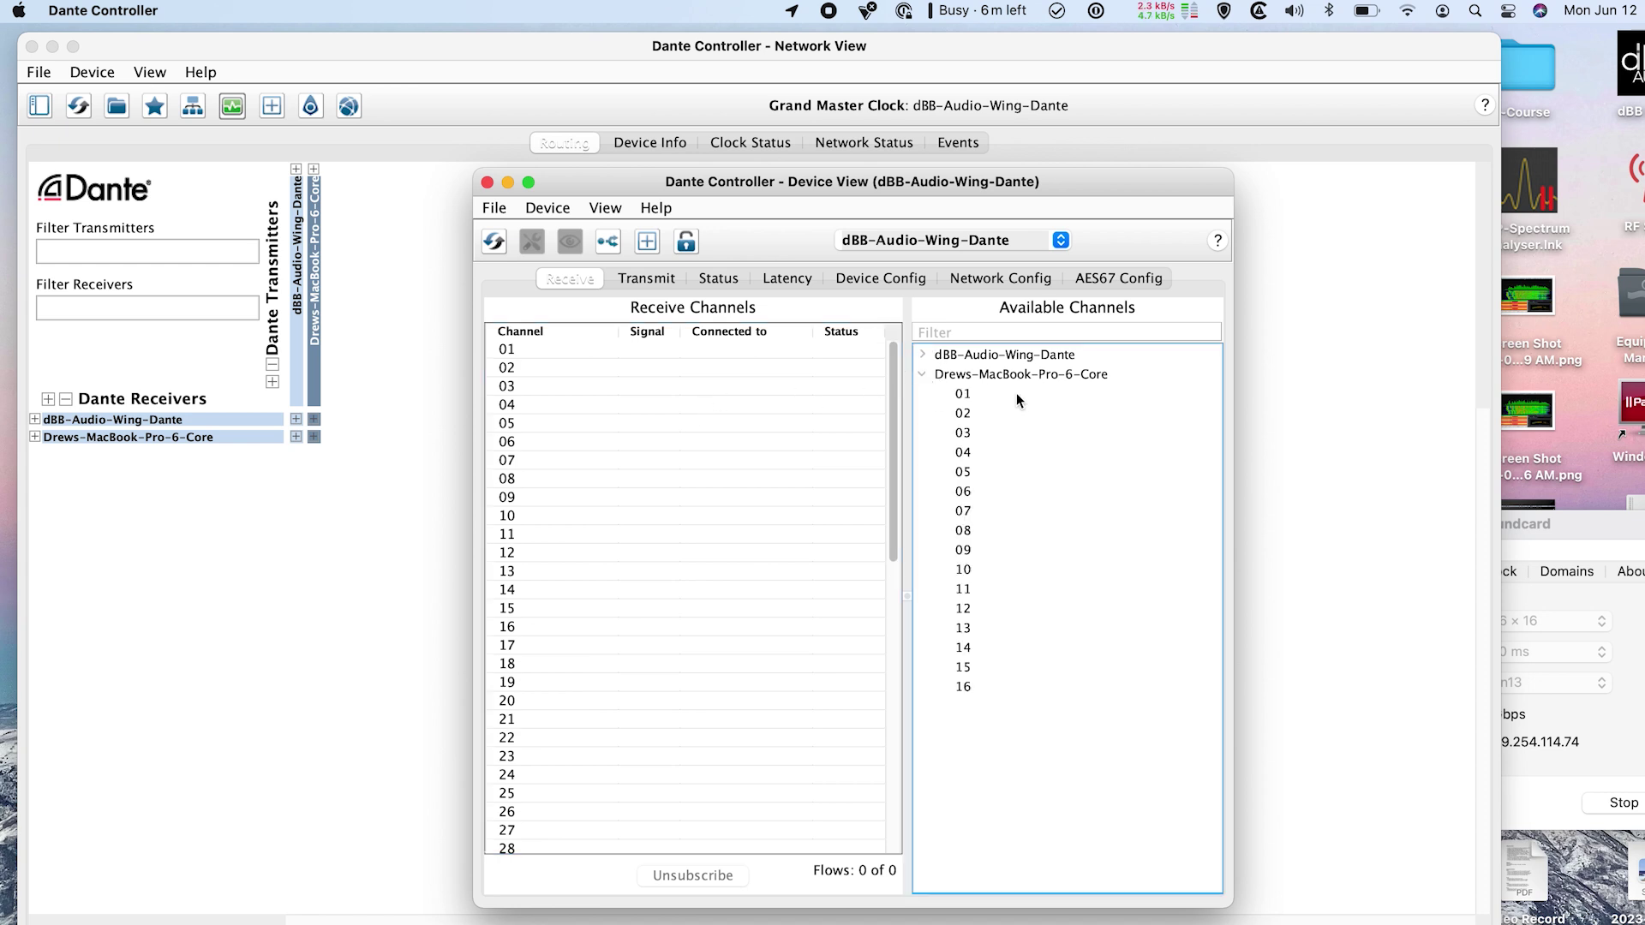
pyautogui.keyDown('shift'); pyautogui.click(973, 408); pyautogui.keyUp('shift')
pyautogui.moveTo(974, 409); pyautogui.dragTo(742, 351)
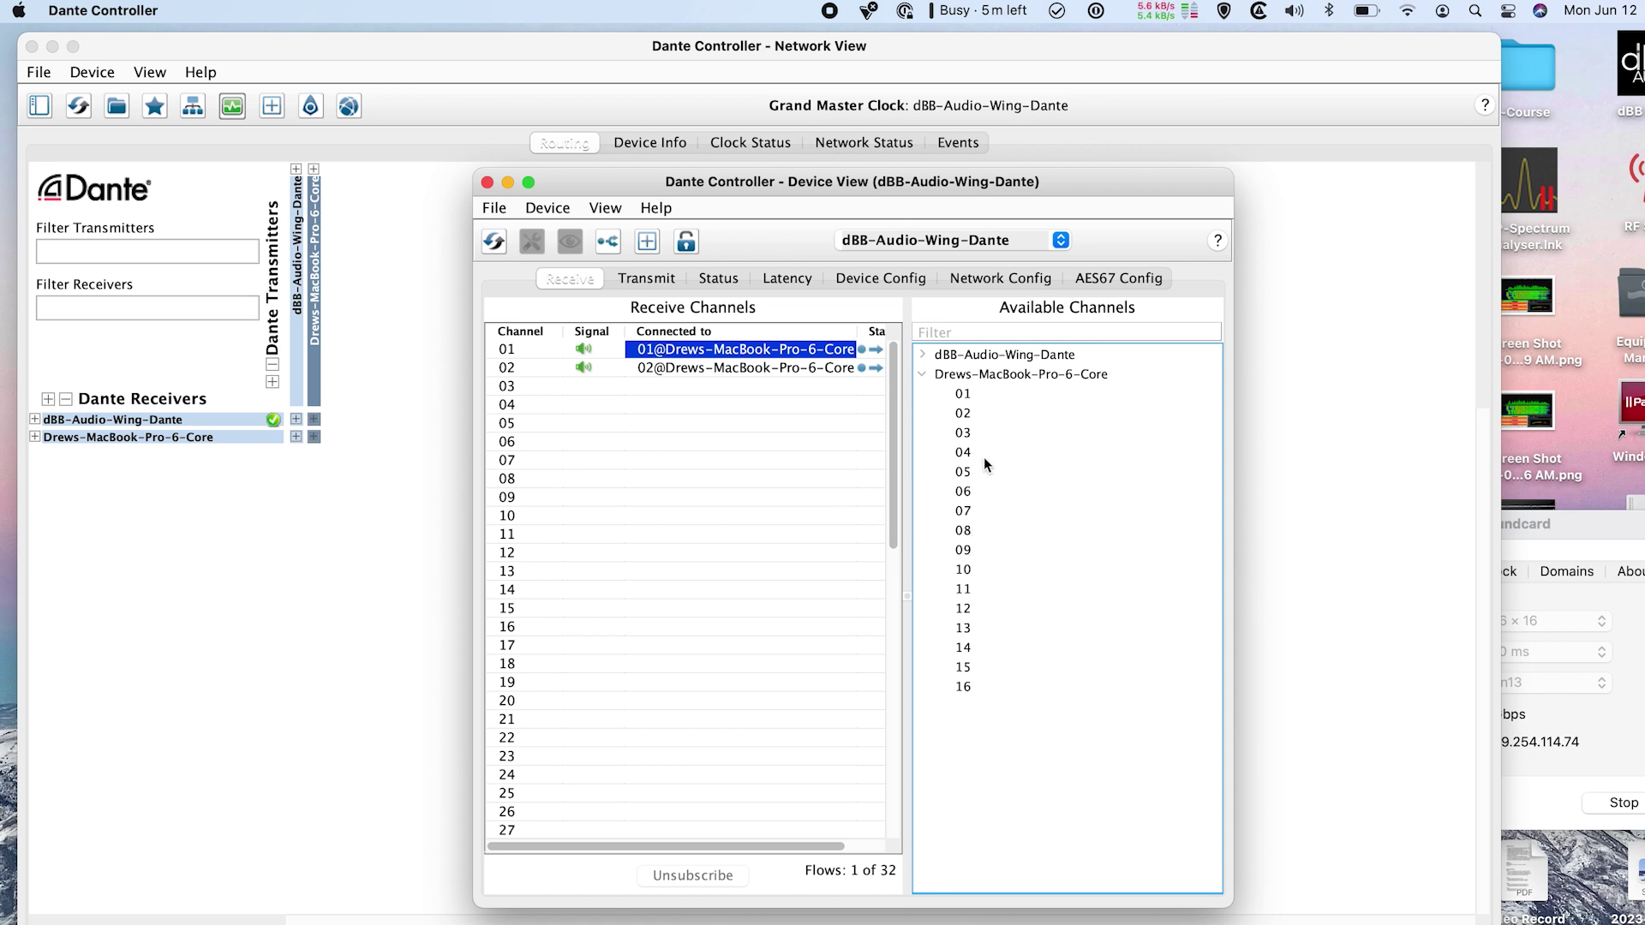
# Route MacBook channels 15–16 to WING receive channels 15–16 and again to 24–25.
pyautogui.click(973, 666)
pyautogui.keyDown('shift'); pyautogui.click(966, 687); pyautogui.keyUp('shift')
pyautogui.moveTo(966, 681); pyautogui.dragTo(745, 609)
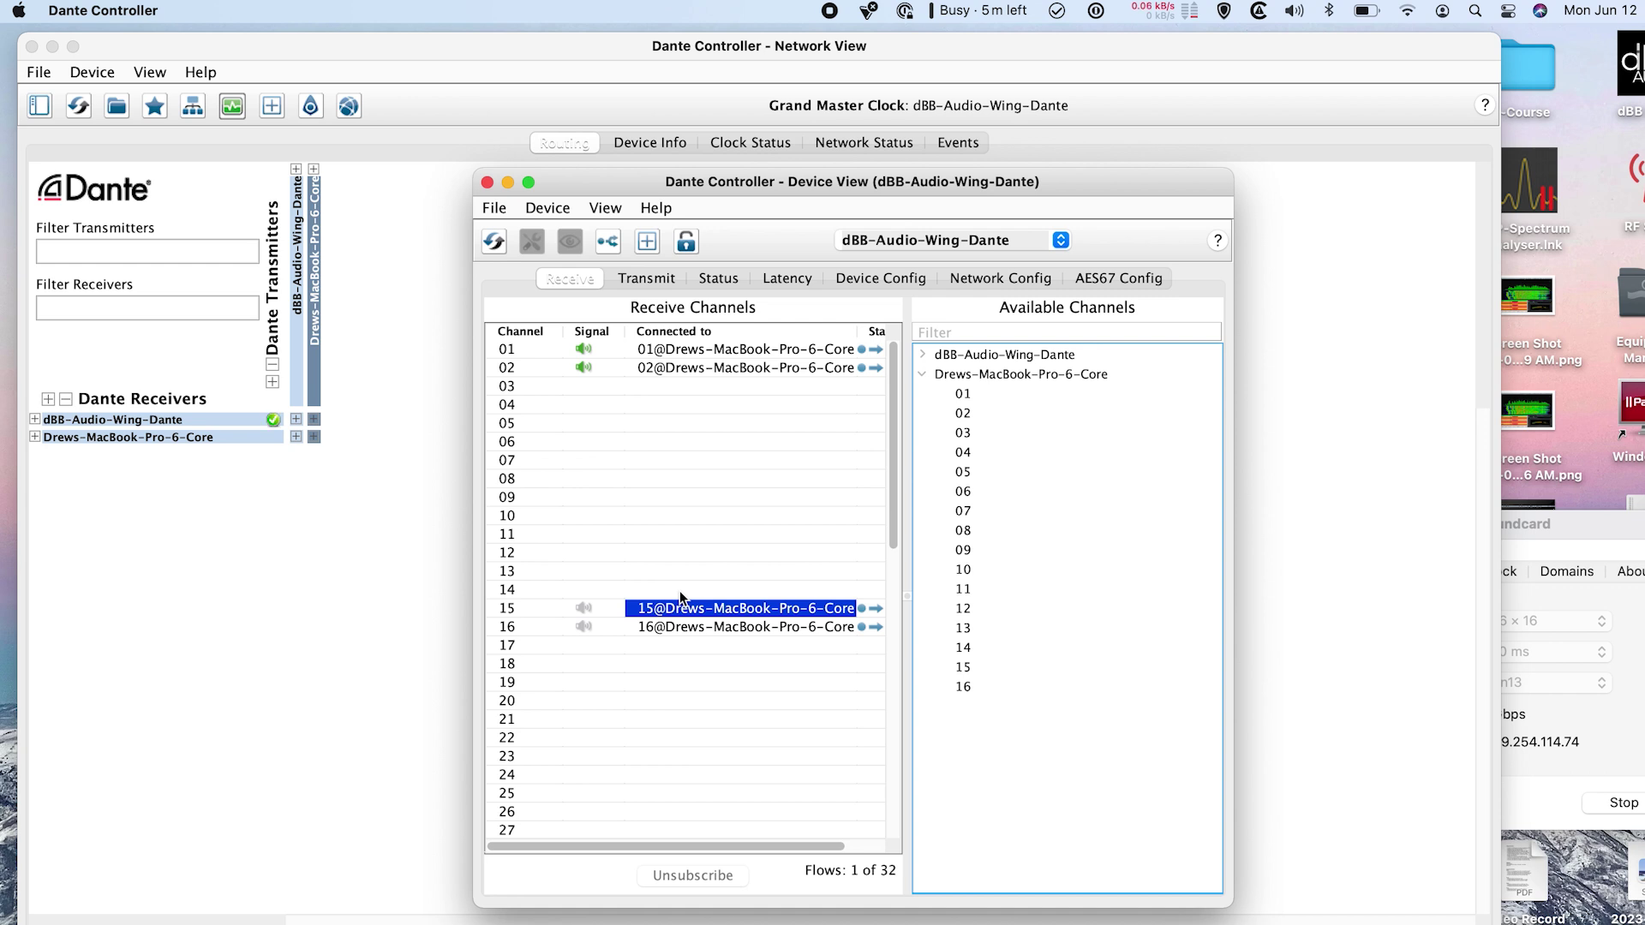
pyautogui.click(966, 666)
pyautogui.keyDown('shift'); pyautogui.click(966, 686); pyautogui.keyUp('shift')
pyautogui.moveTo(963, 667); pyautogui.dragTo(703, 774)
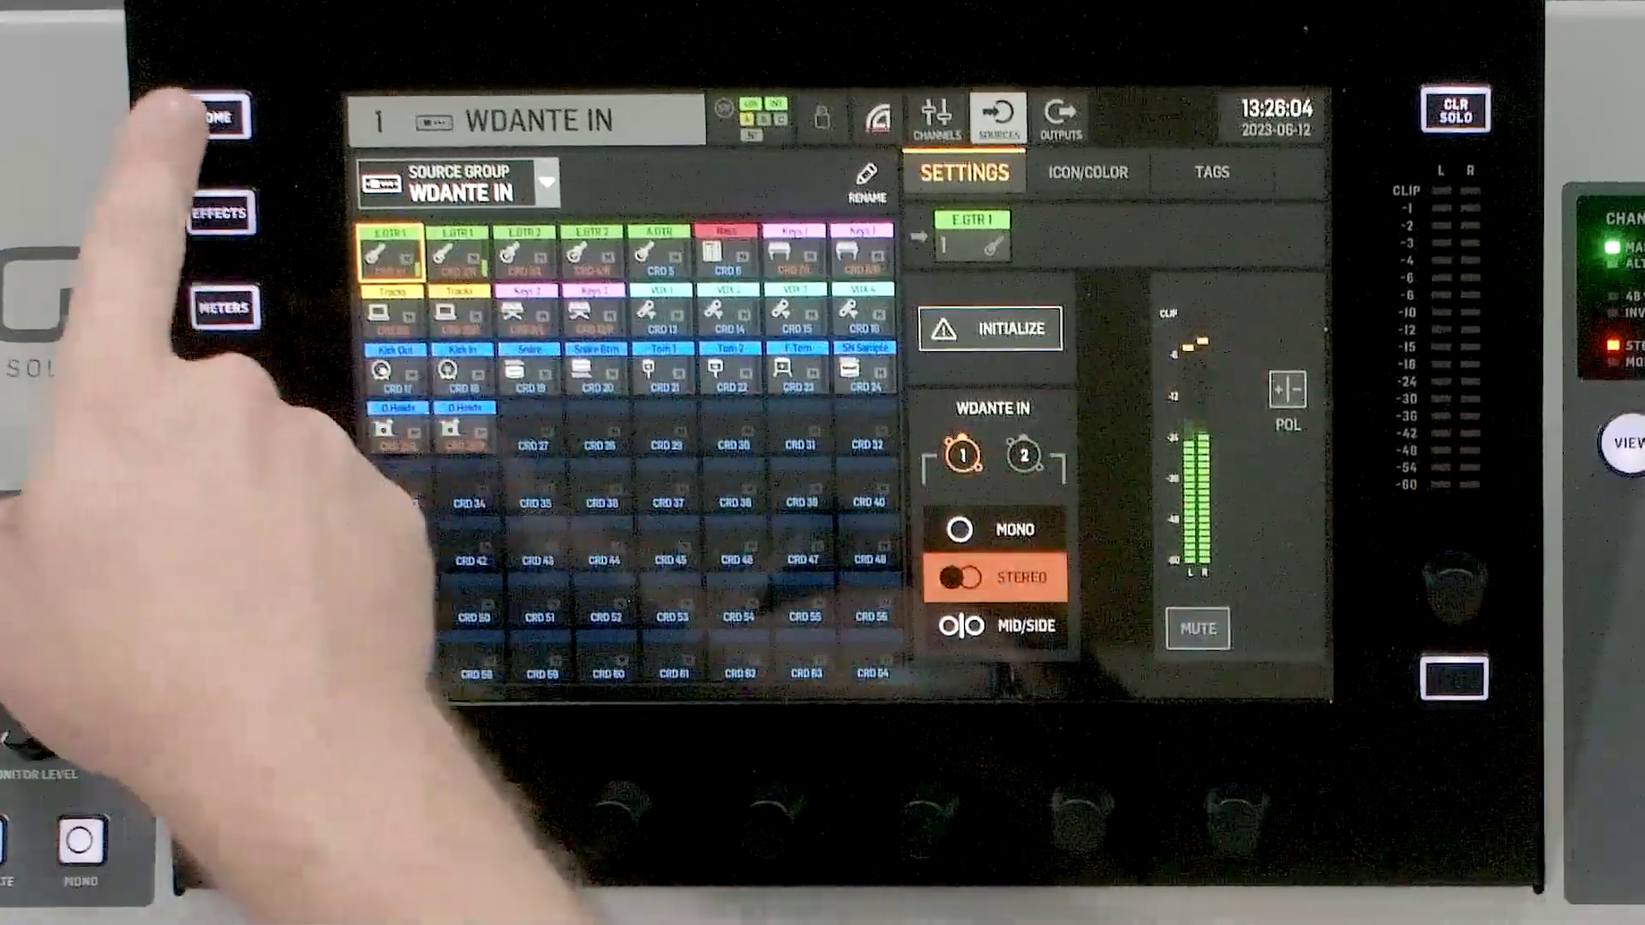
# On E.GTR 1's Channel Input page, adjust the trim from -4.0 dB to -0.3 dB.
pyautogui.click(214, 118)
pyautogui.click(387, 230)
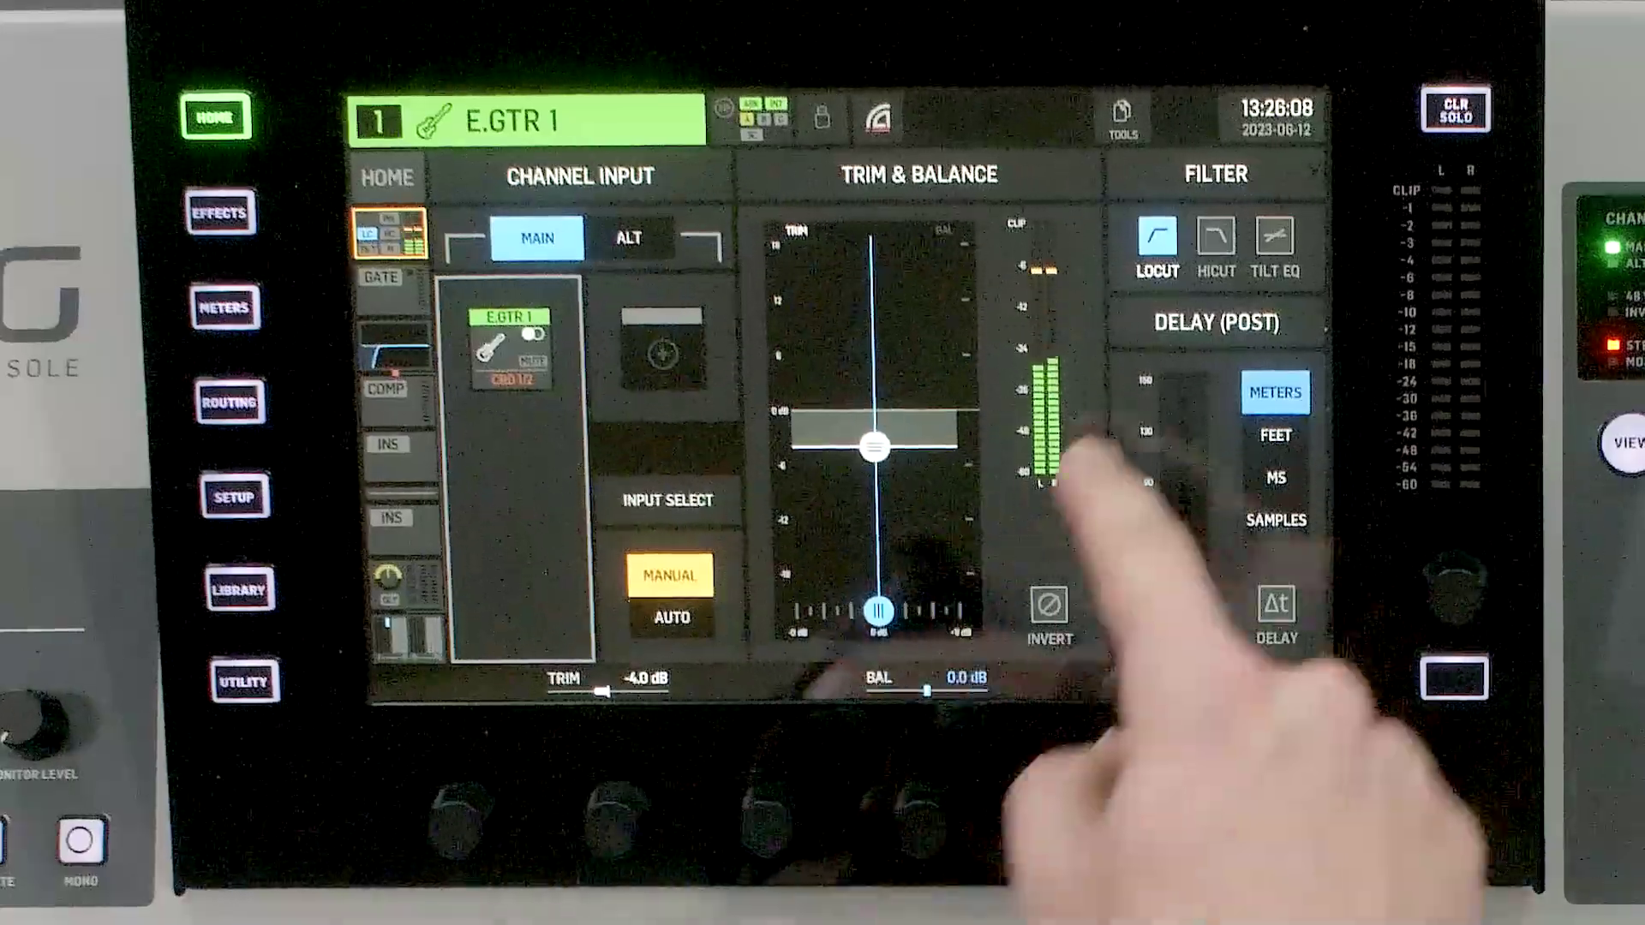
pyautogui.click(603, 688)
pyautogui.scroll(-5, 608, 814)
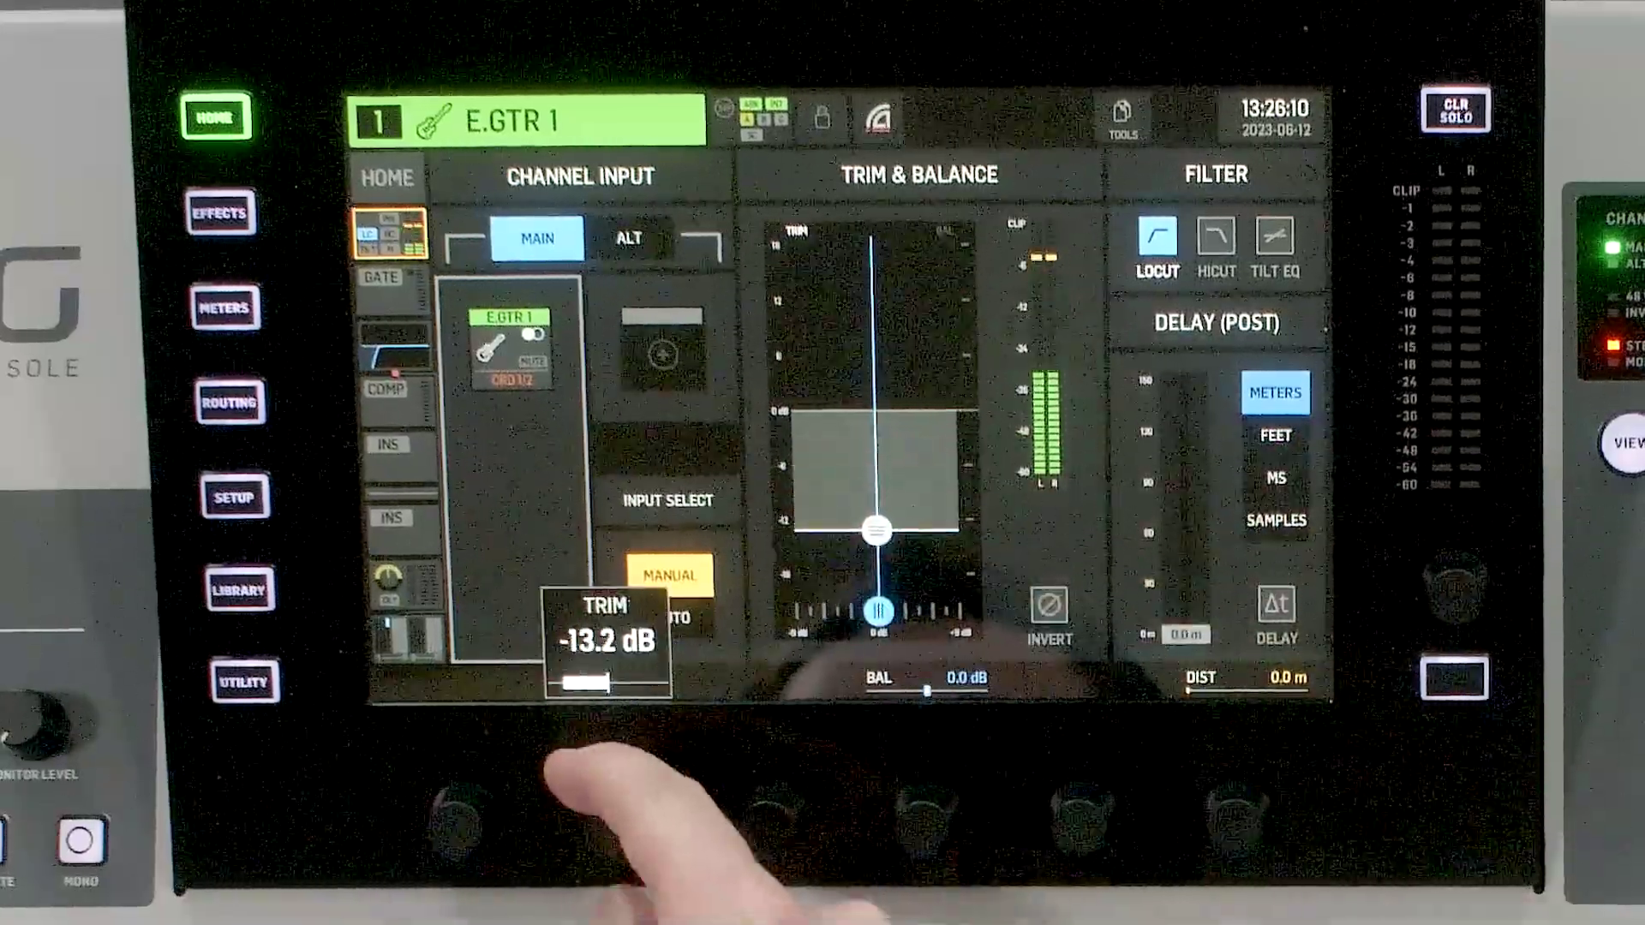
pyautogui.scroll(10, 608, 814)
pyautogui.scroll(10, 608, 814)
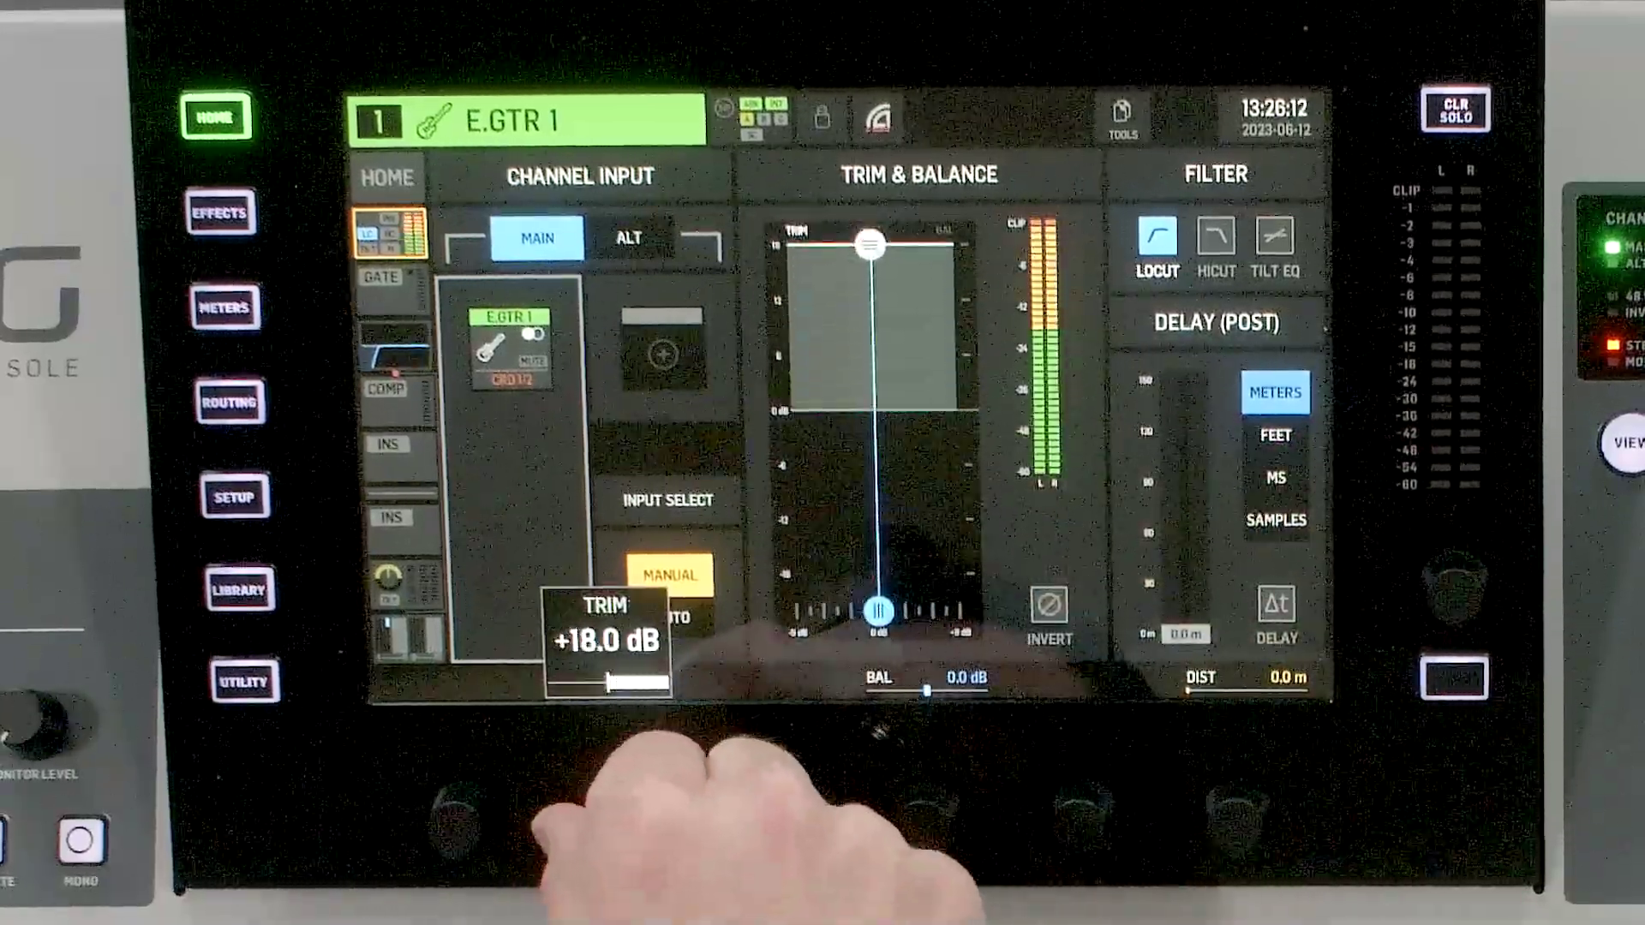
pyautogui.scroll(-20, 609, 814)
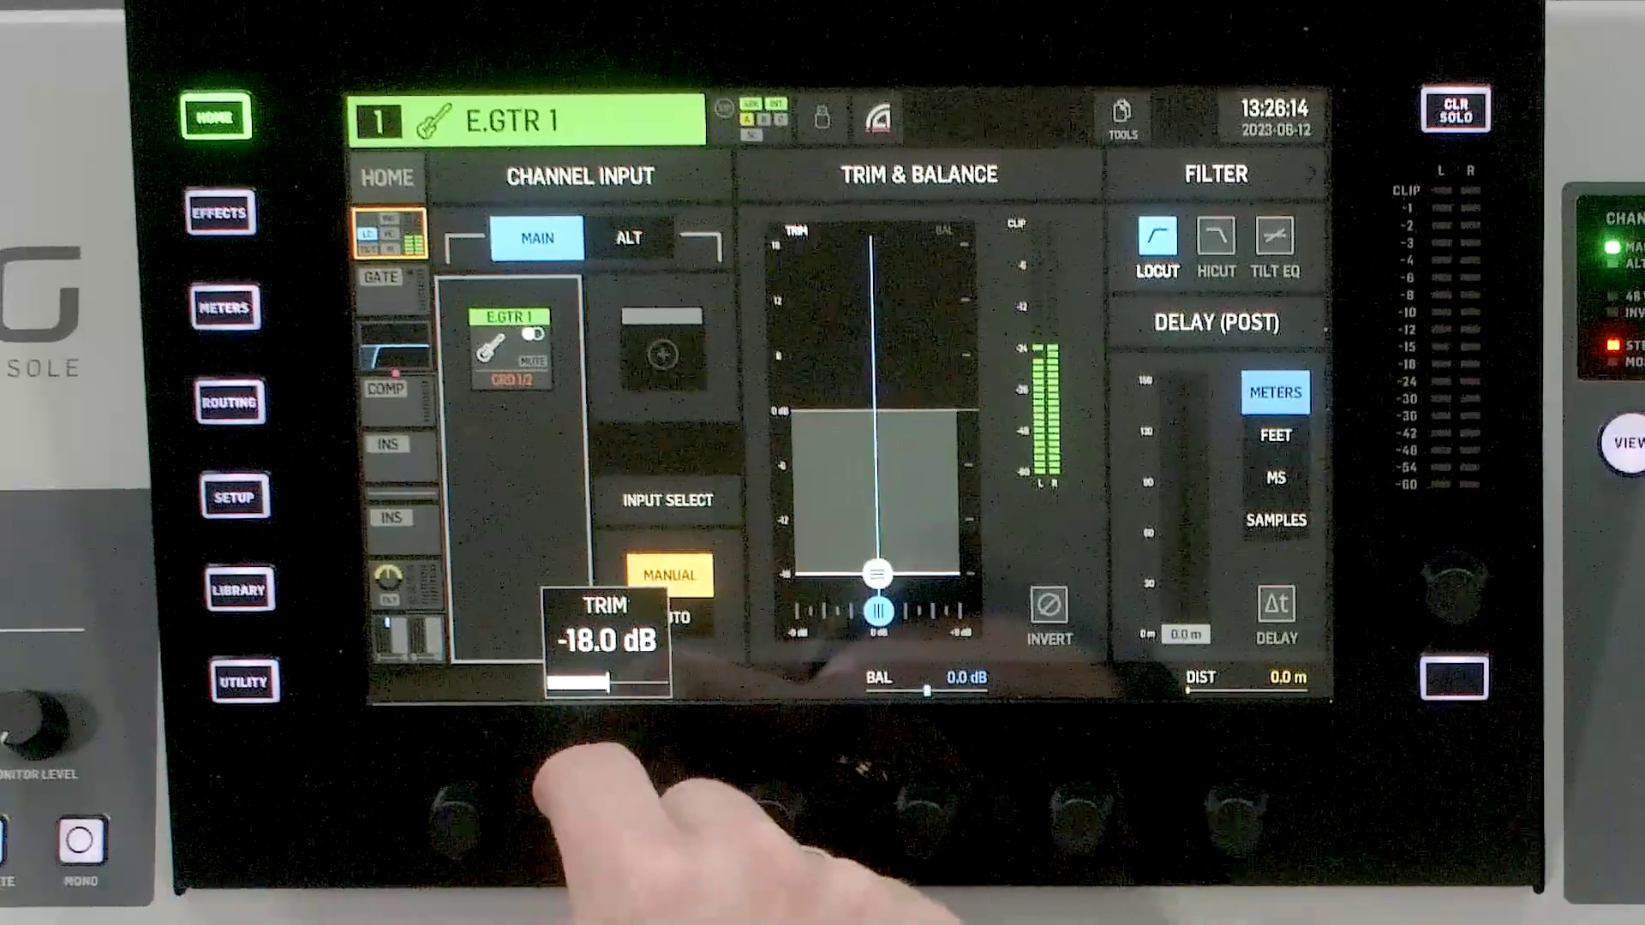
pyautogui.scroll(18, 608, 814)
pyautogui.scroll(-1, 609, 814)
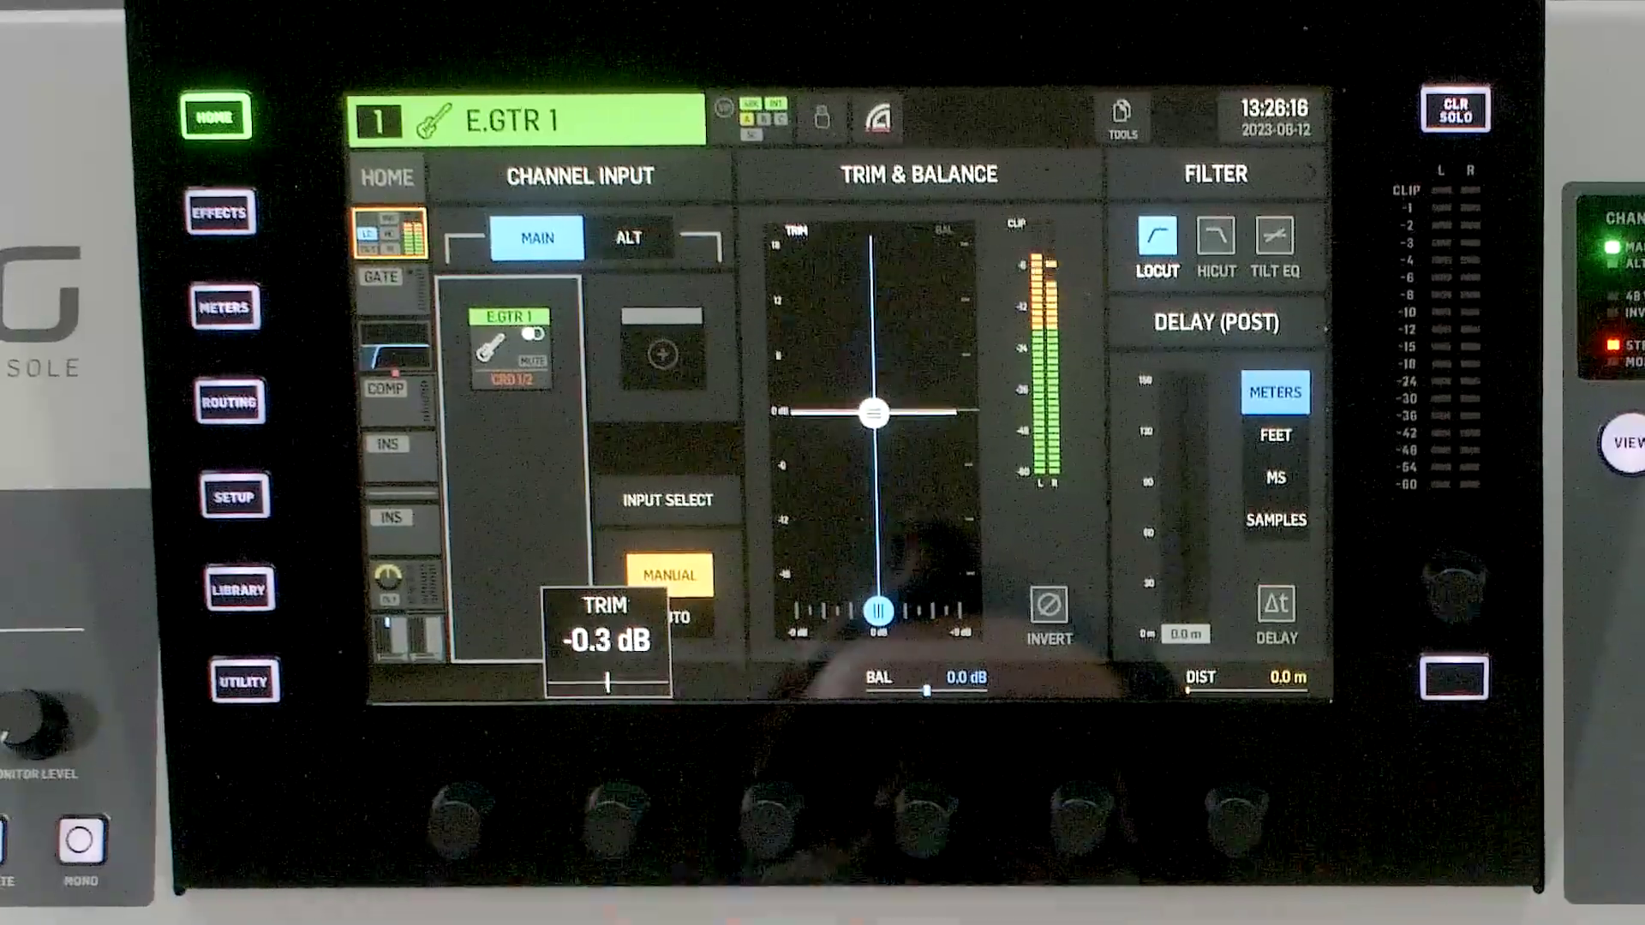